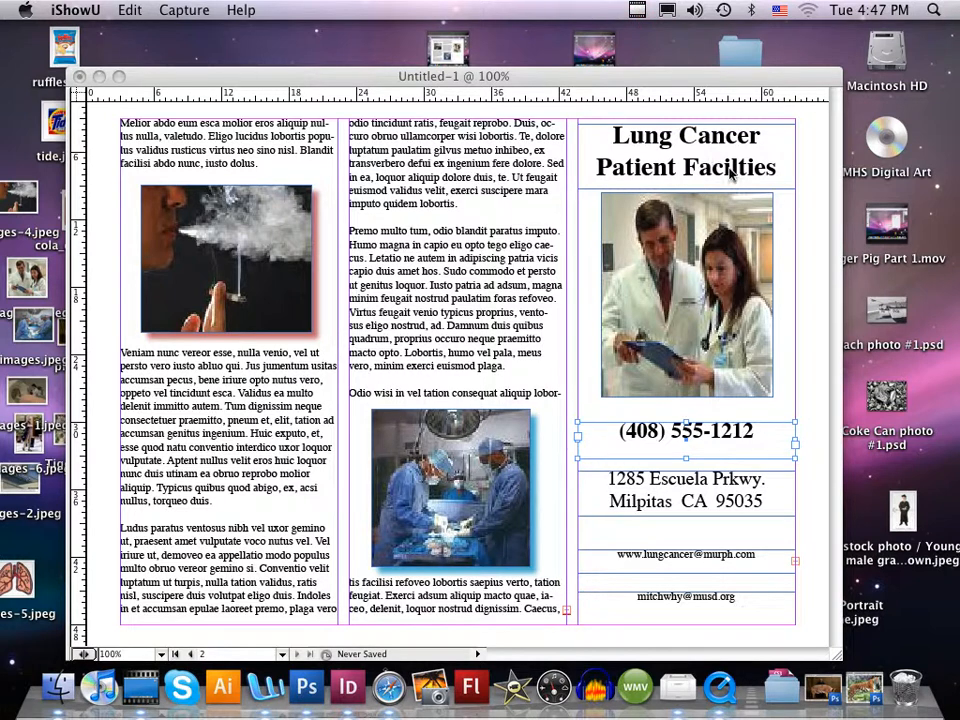
- Recolor the "Lung Cancer Patient Facilties" heading text purple, using RGB 147, 45, 239
left_click(690, 171)
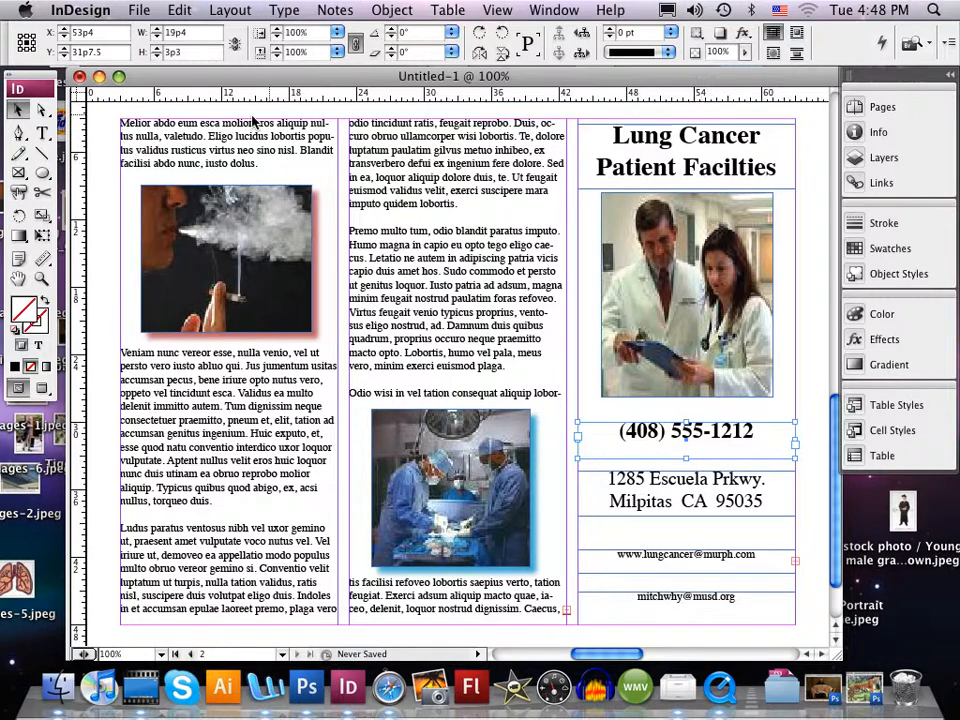
left_click(42, 132)
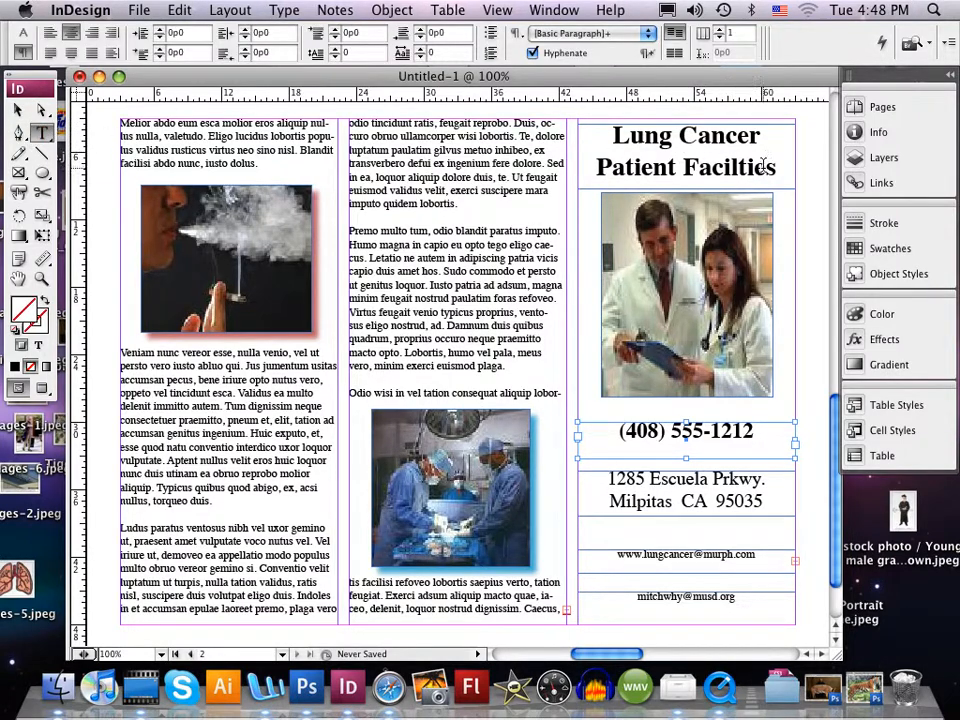
left_click_drag(773, 168, 627, 127)
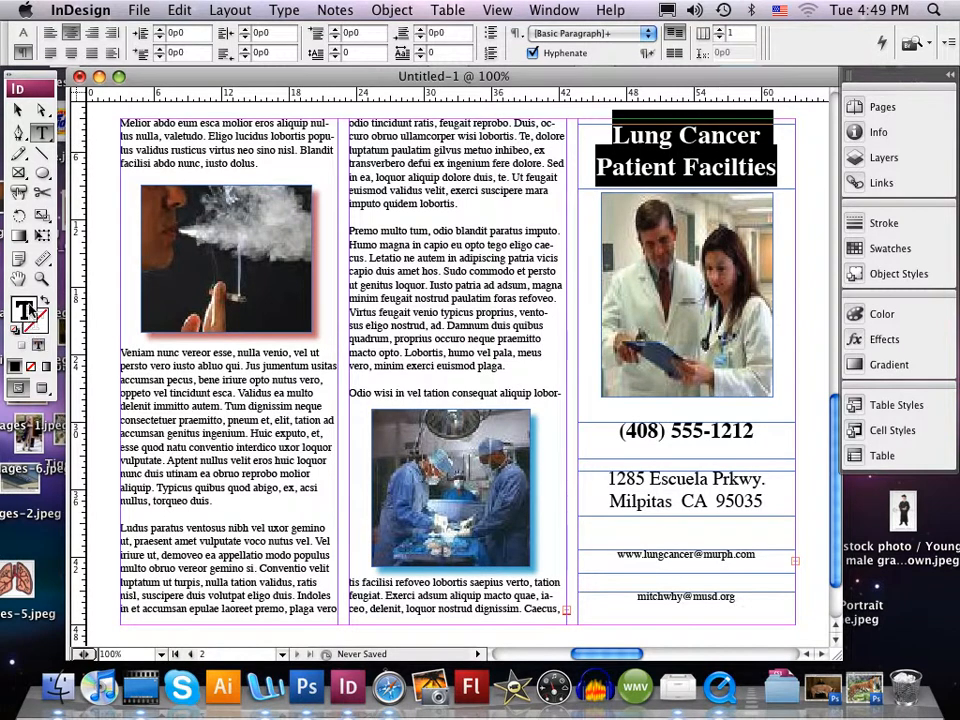
double_click(25, 317)
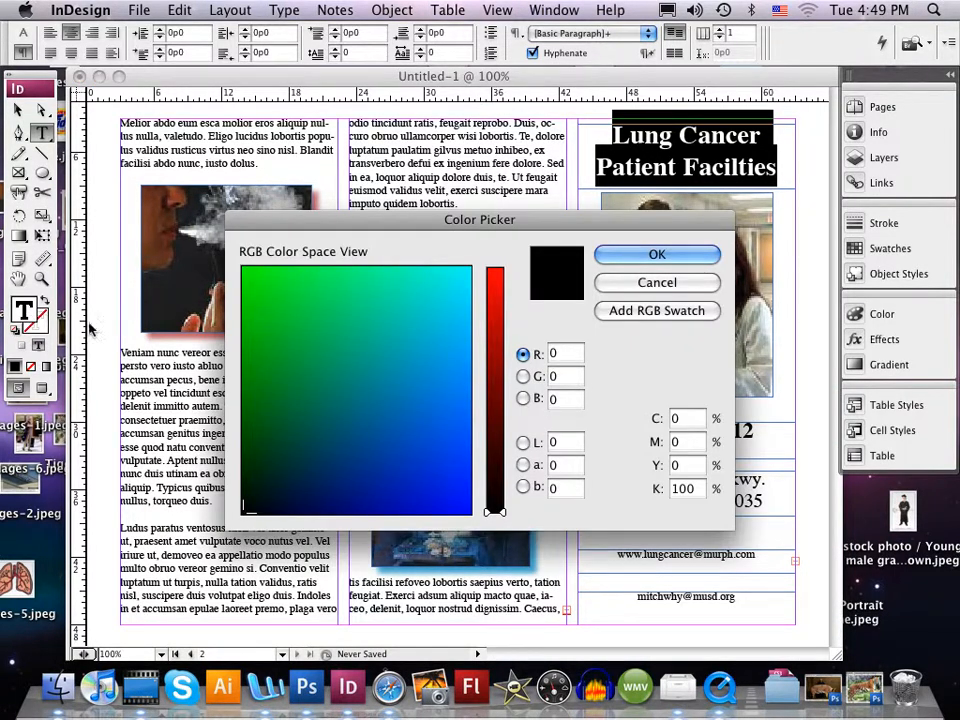
left_click_drag(492, 510, 497, 373)
left_click(448, 447)
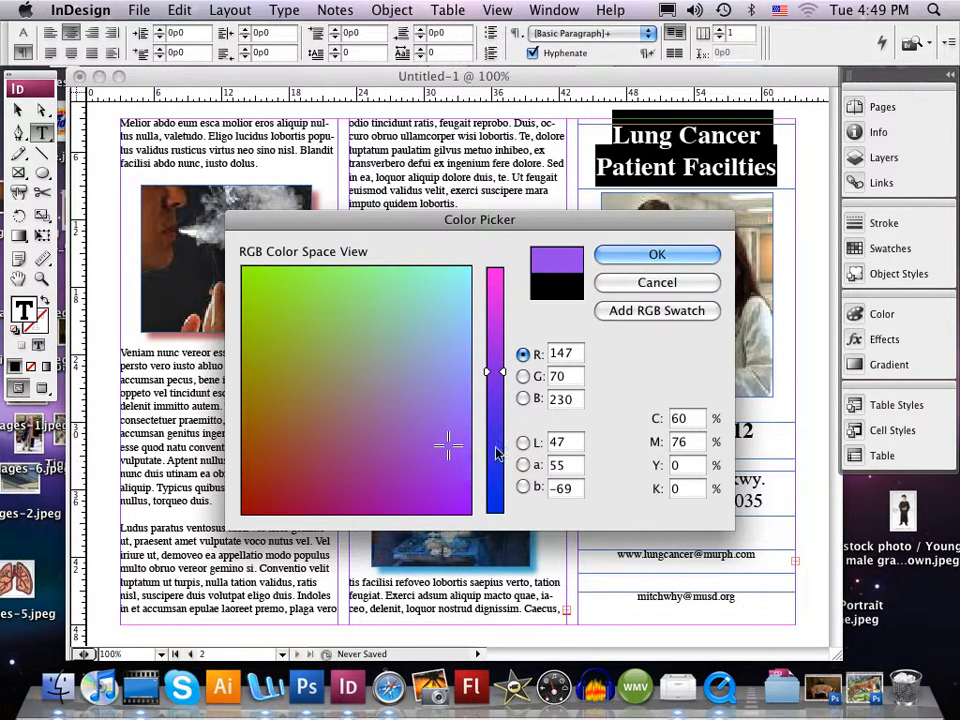
left_click(455, 470)
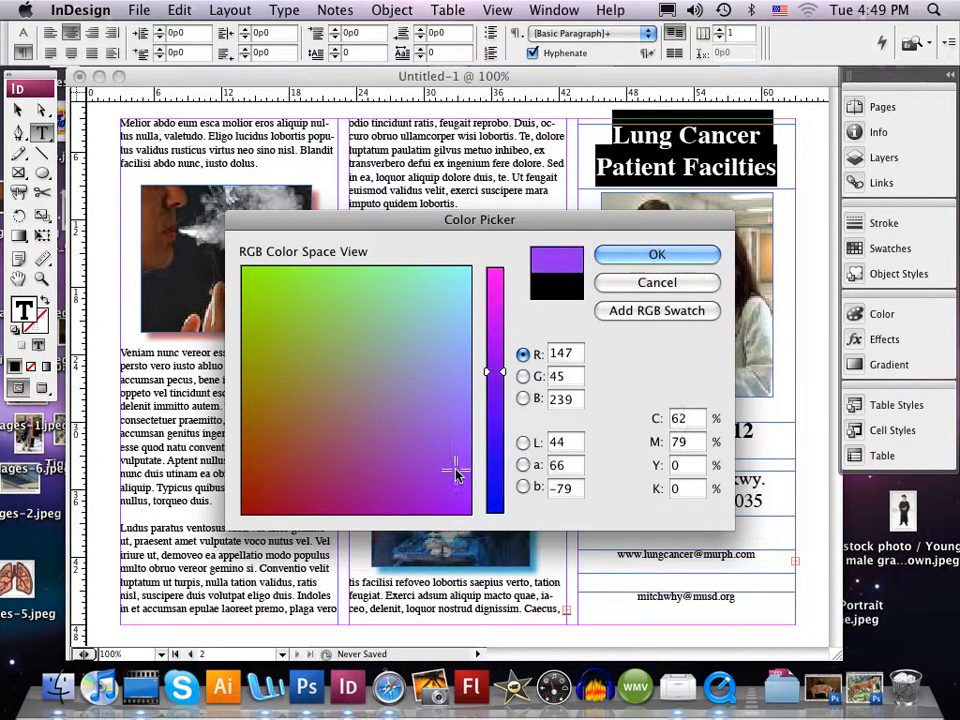
left_click(627, 256)
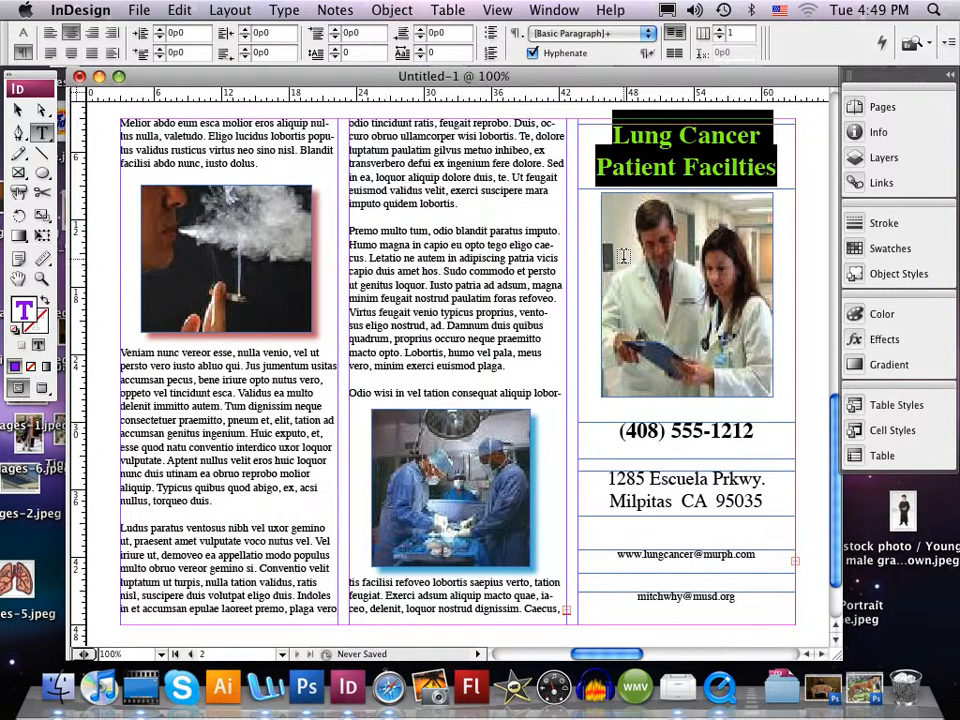
left_click(15, 112)
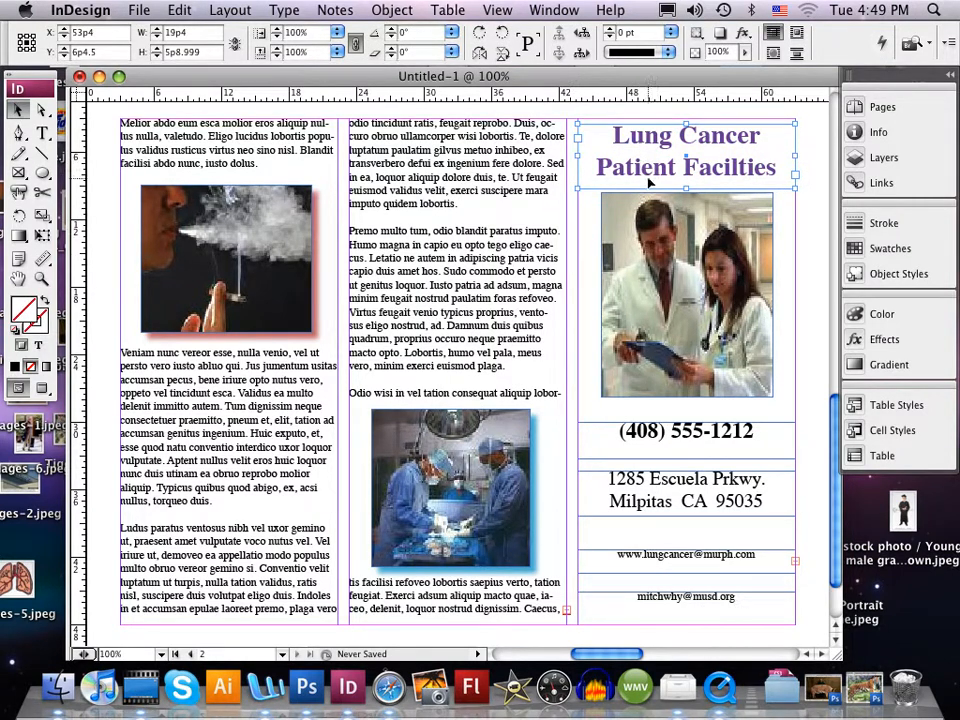
- Color the phone number text below the doctors' photo green with RGB 0, 161, 60, leaving out the opening parenthesis
left_click(714, 436)
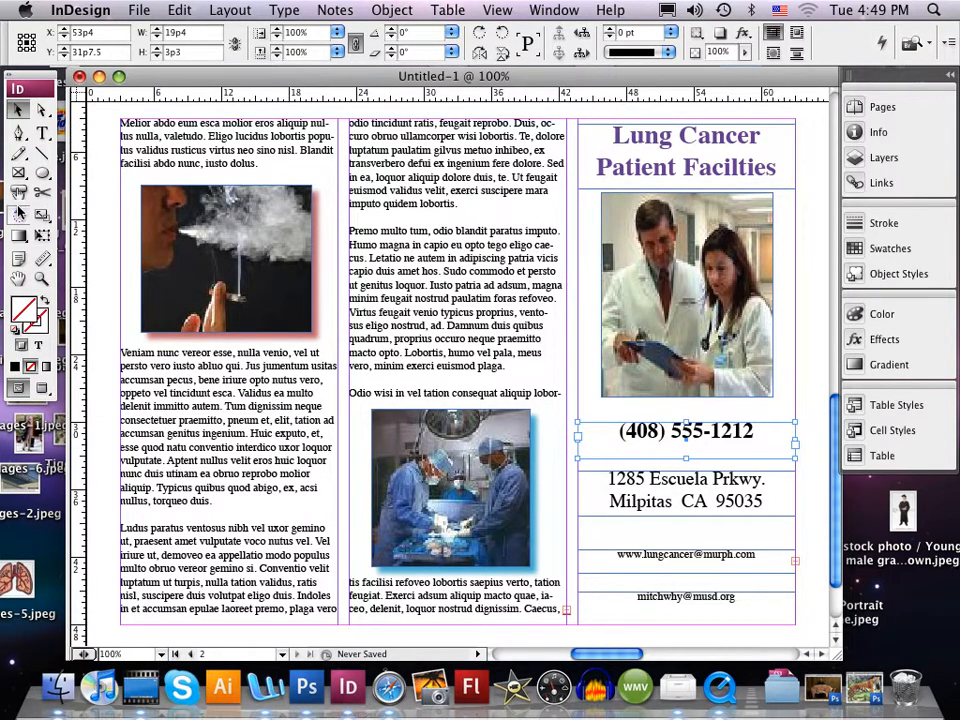
left_click(42, 136)
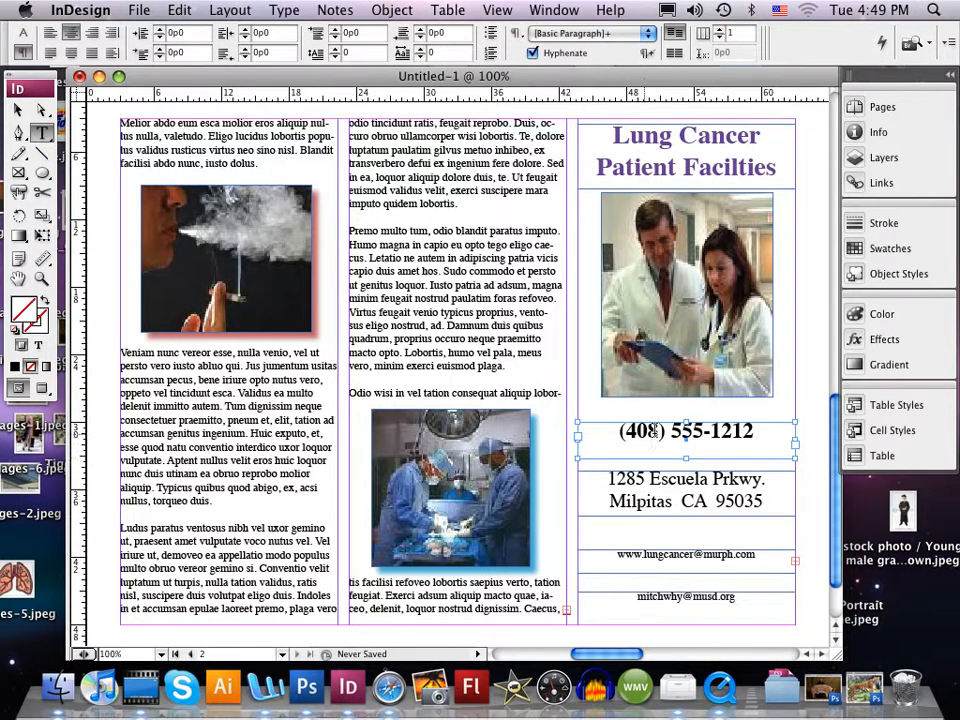
left_click_drag(752, 432, 570, 443)
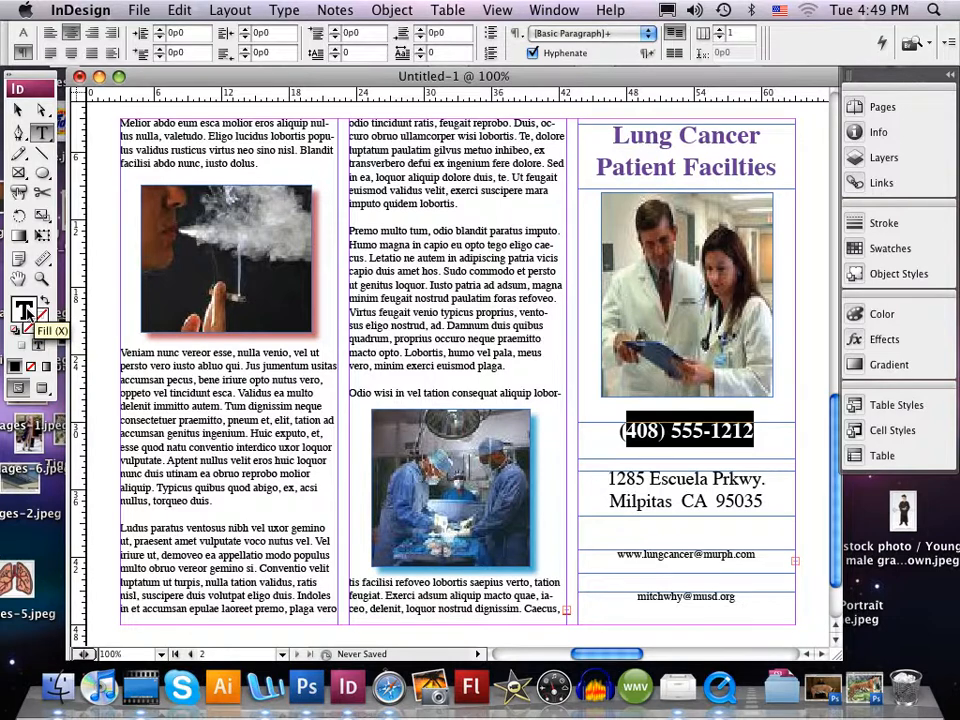
double_click(27, 313)
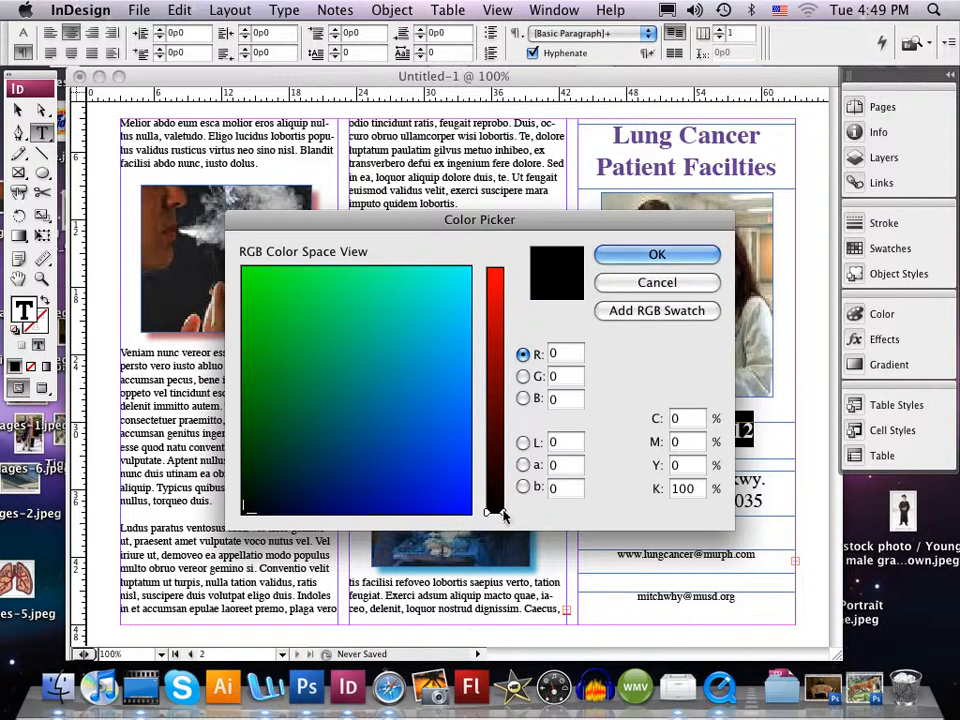
left_click(295, 357)
left_click(648, 257)
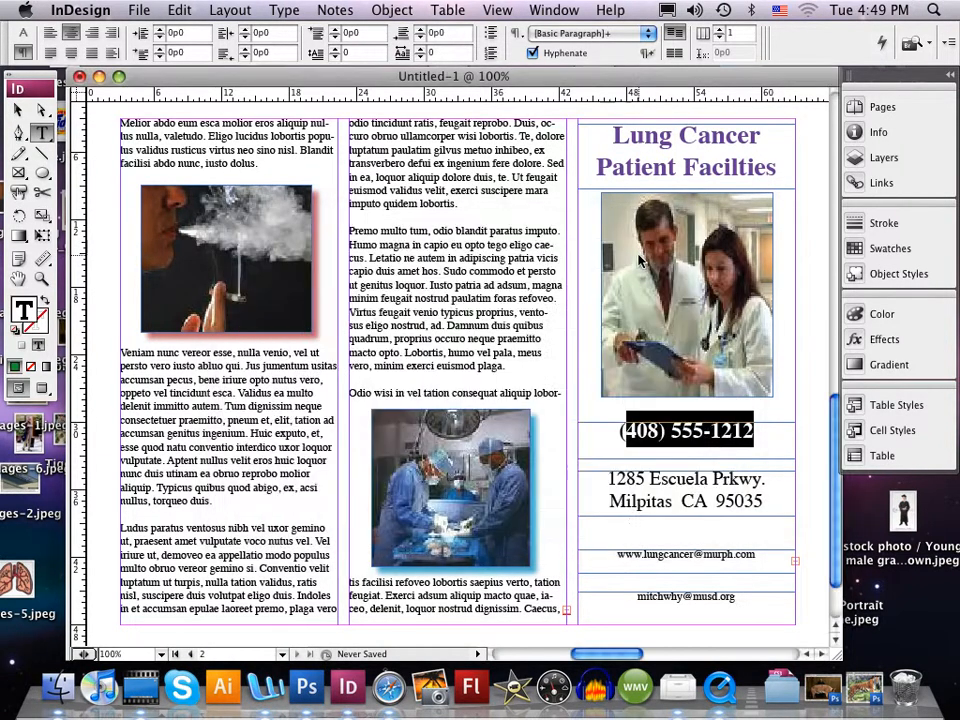
left_click(788, 435)
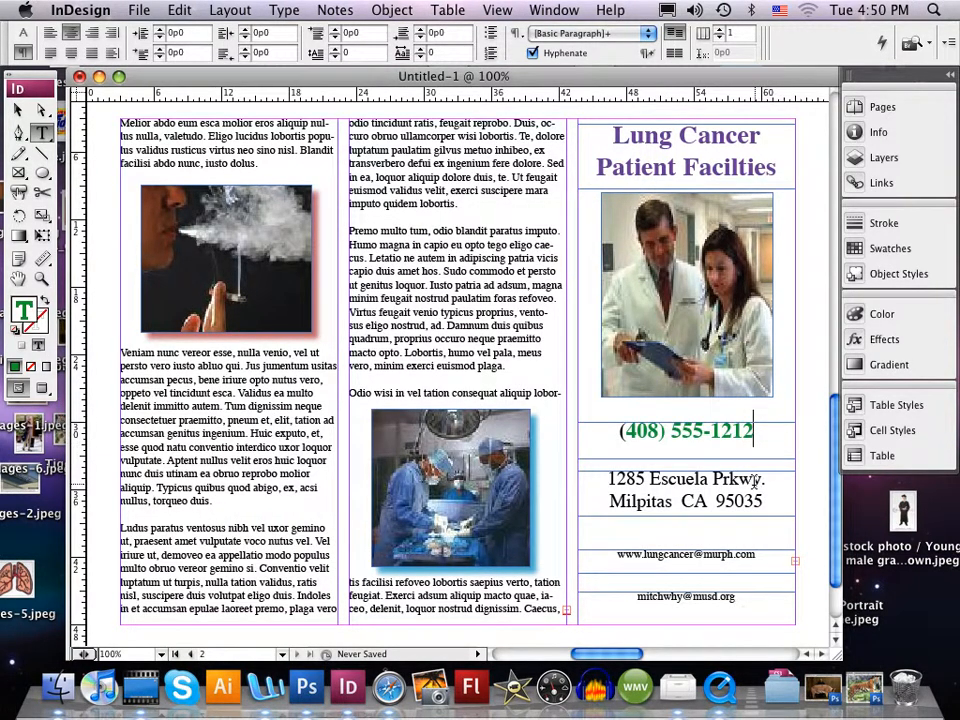
- Recolor the whole phone number, including its opening parenthesis, a lighter green with RGB 0, 204, 112
left_click_drag(762, 503, 620, 483)
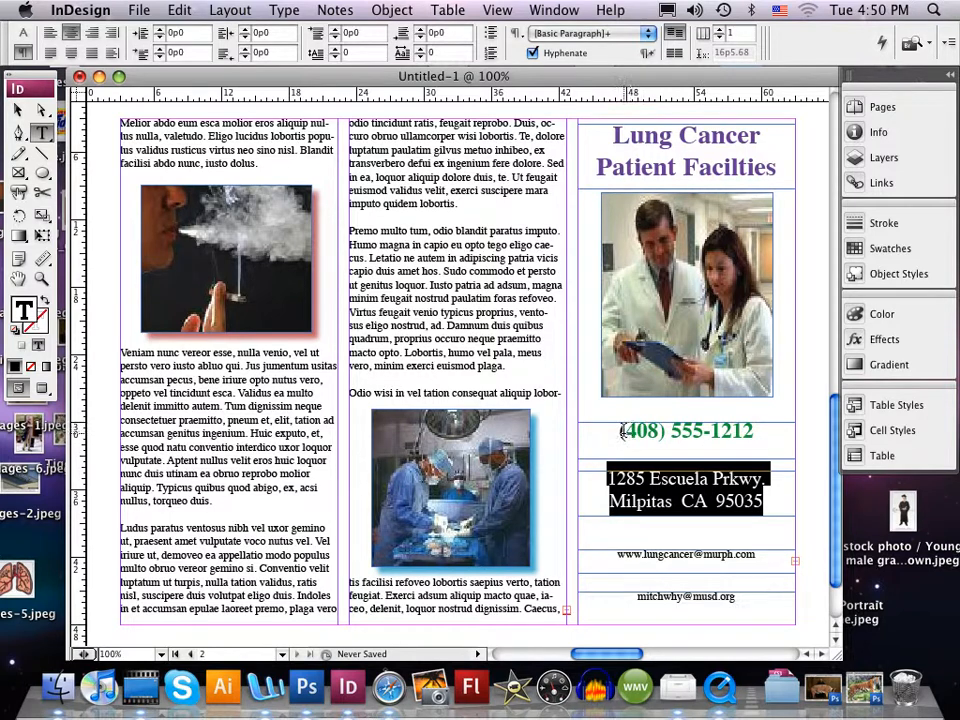
left_click_drag(754, 430, 619, 430)
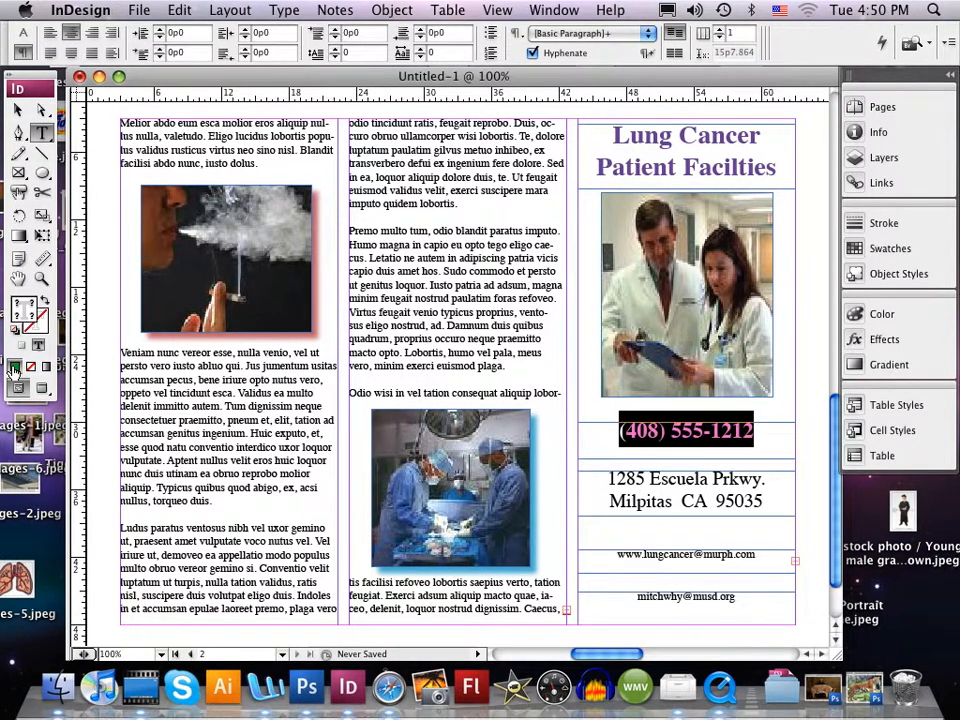
left_click(597, 442)
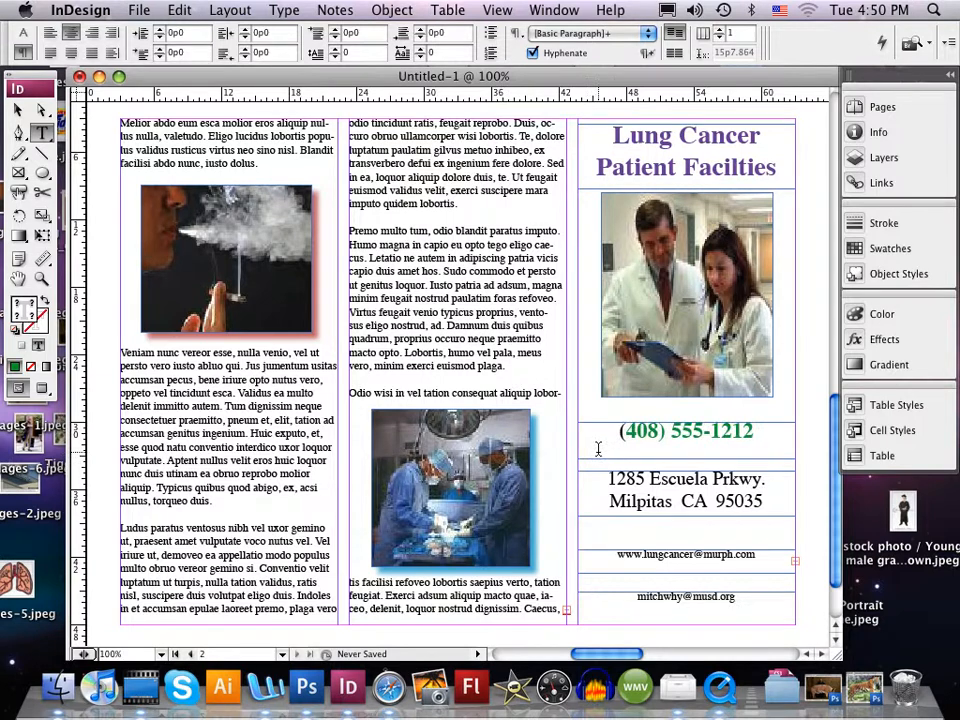
left_click_drag(752, 431, 605, 434)
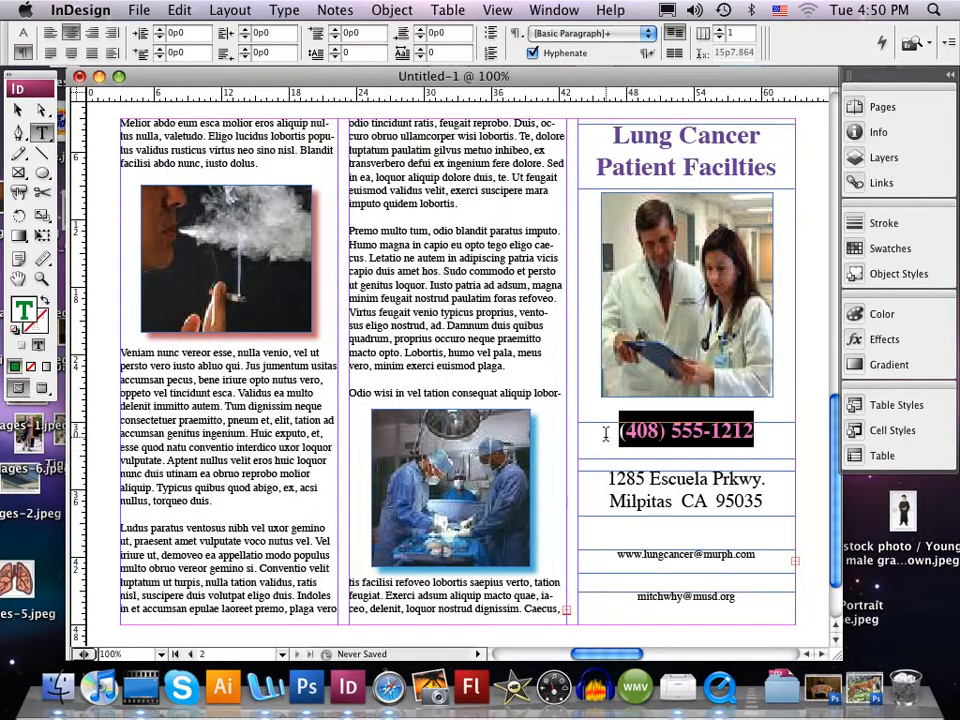
double_click(28, 320)
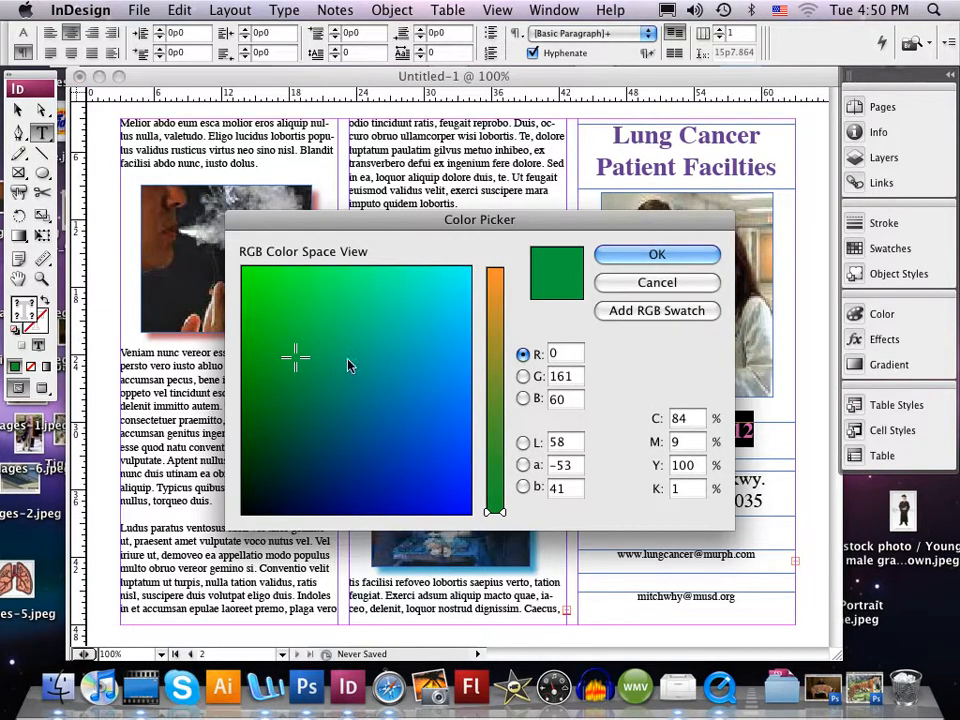
left_click(342, 317)
left_click(625, 255)
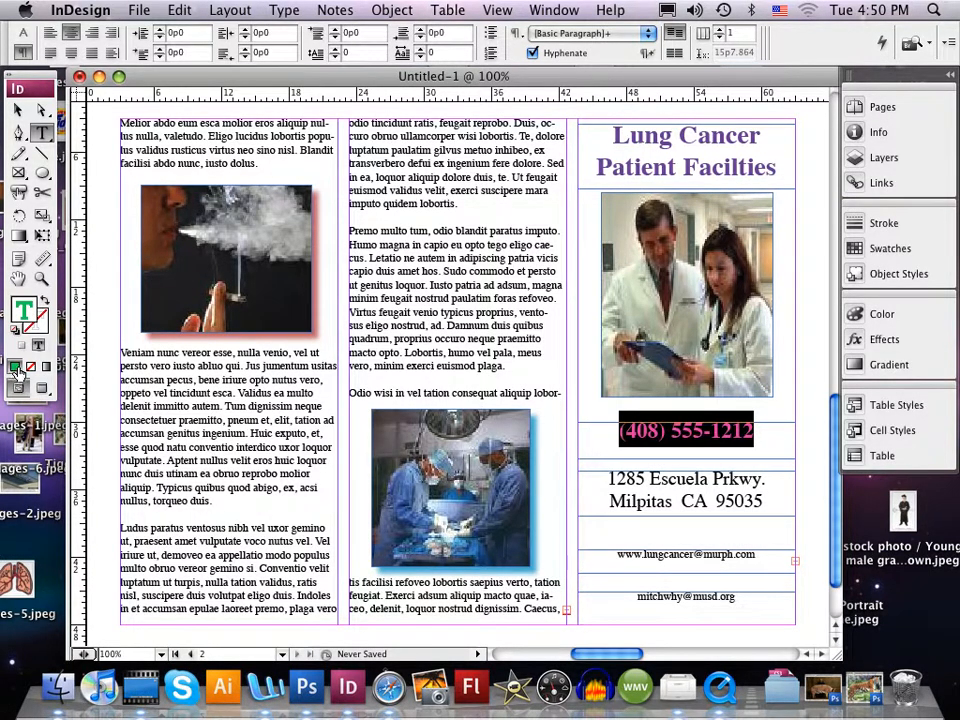
left_click(765, 443)
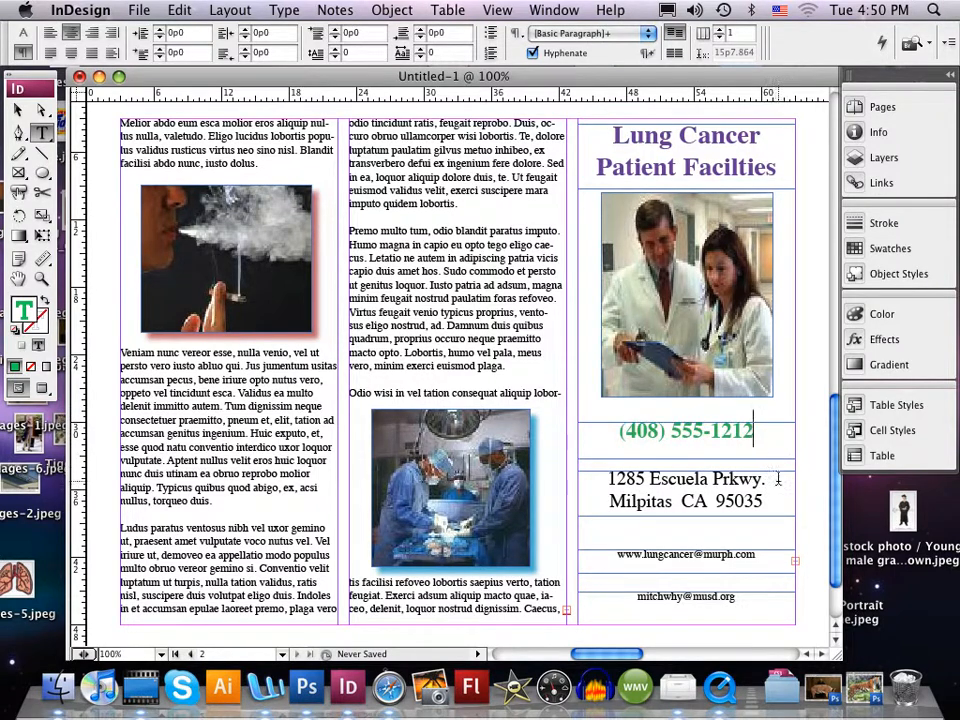
- Change the fill color of the entire phone number, parenthesis included, to a darker green
left_click_drag(753, 436, 618, 432)
left_click(752, 430)
left_click_drag(753, 430, 345, 458)
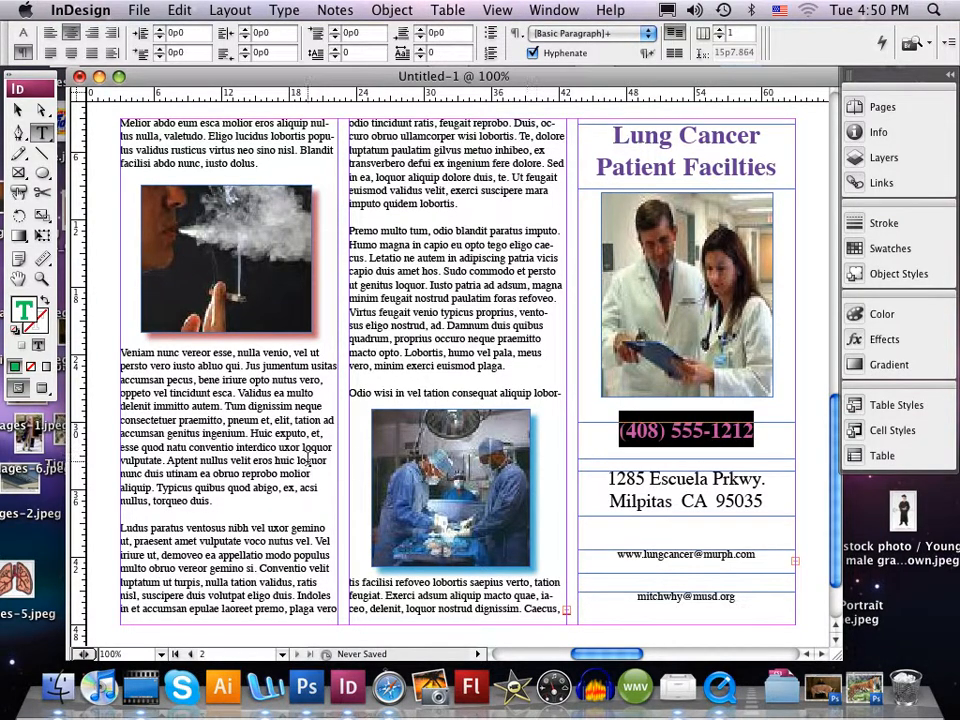
double_click(20, 322)
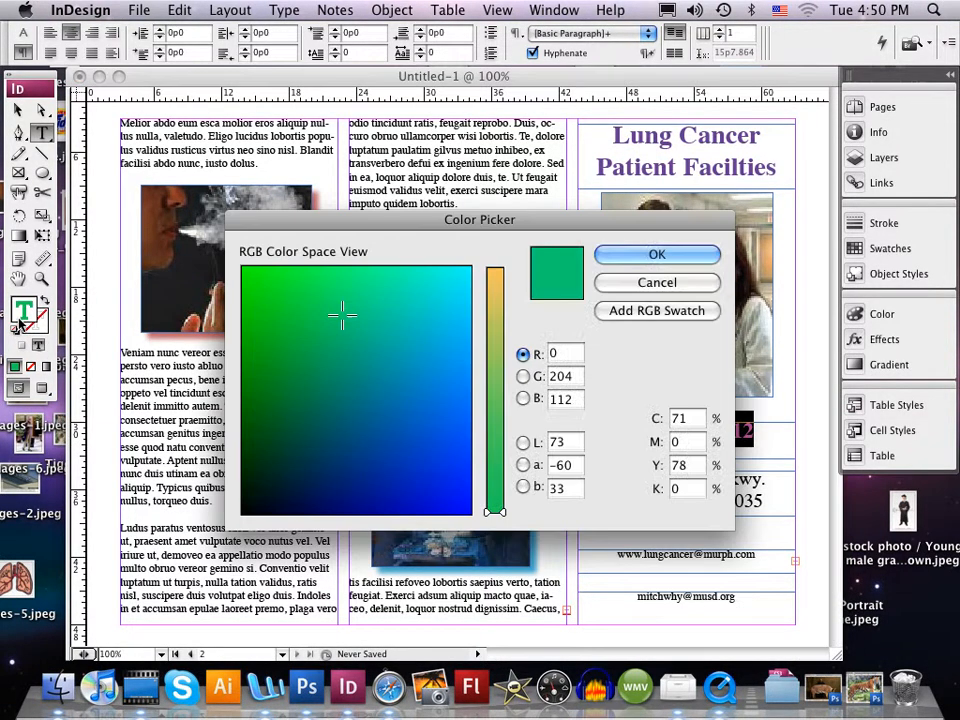
left_click(276, 414)
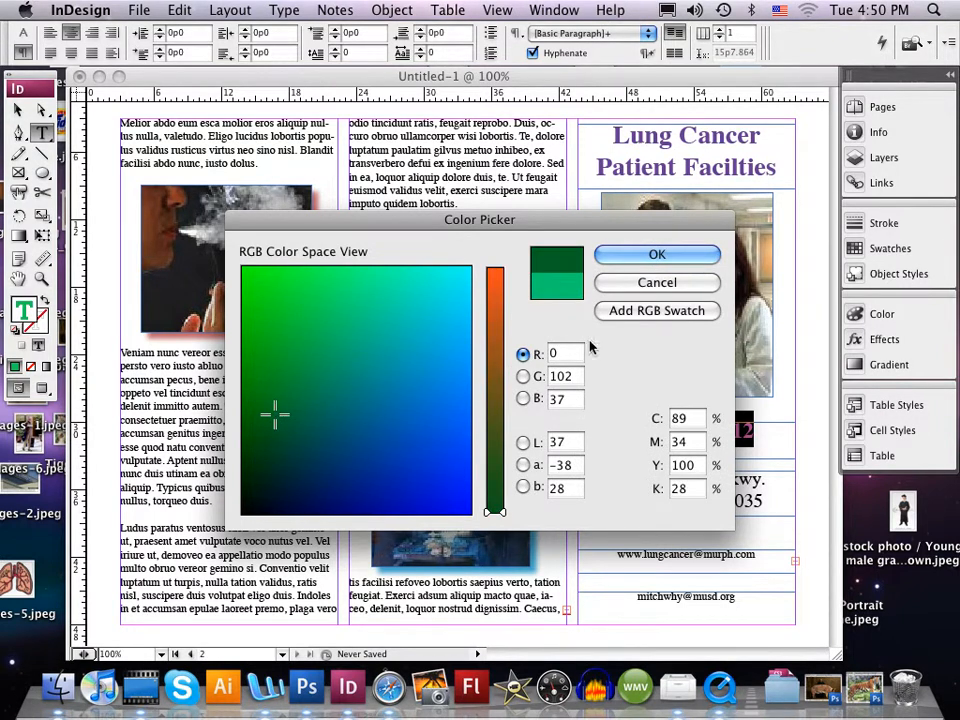
left_click(293, 375)
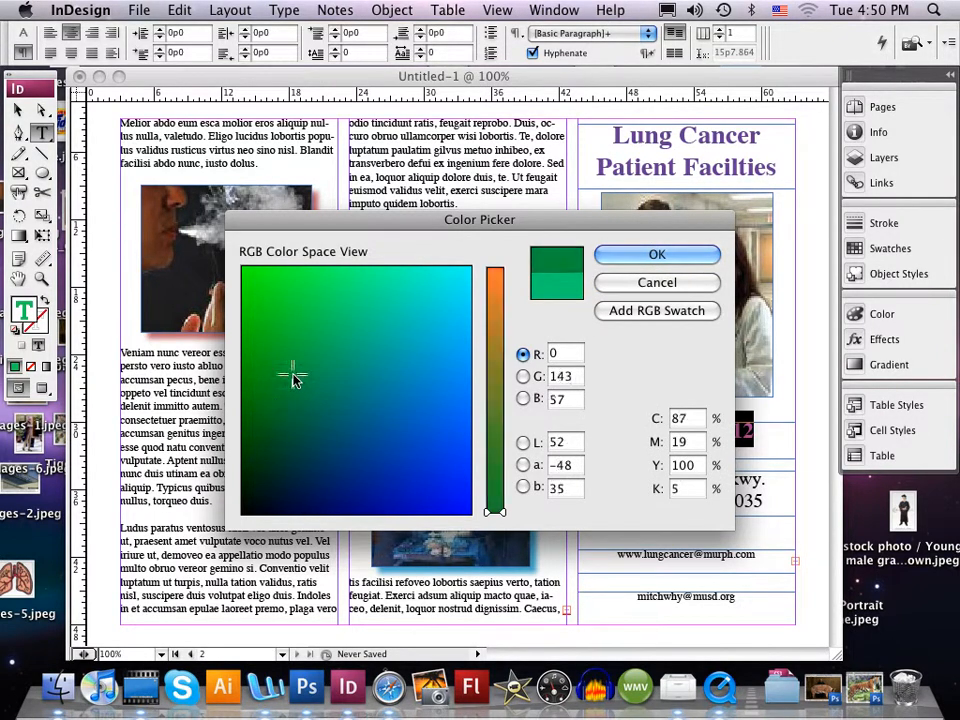
left_click(267, 357)
left_click(603, 258)
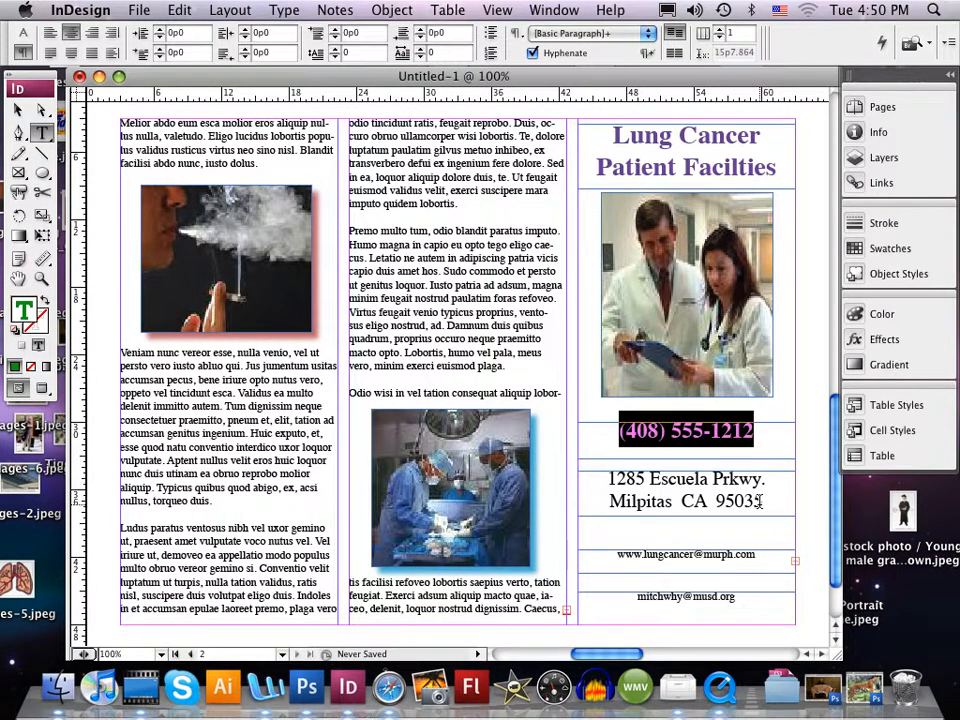
- Recolor both lines of the street address text orange, using RGB 203, 105, 47
left_click_drag(759, 501, 609, 478)
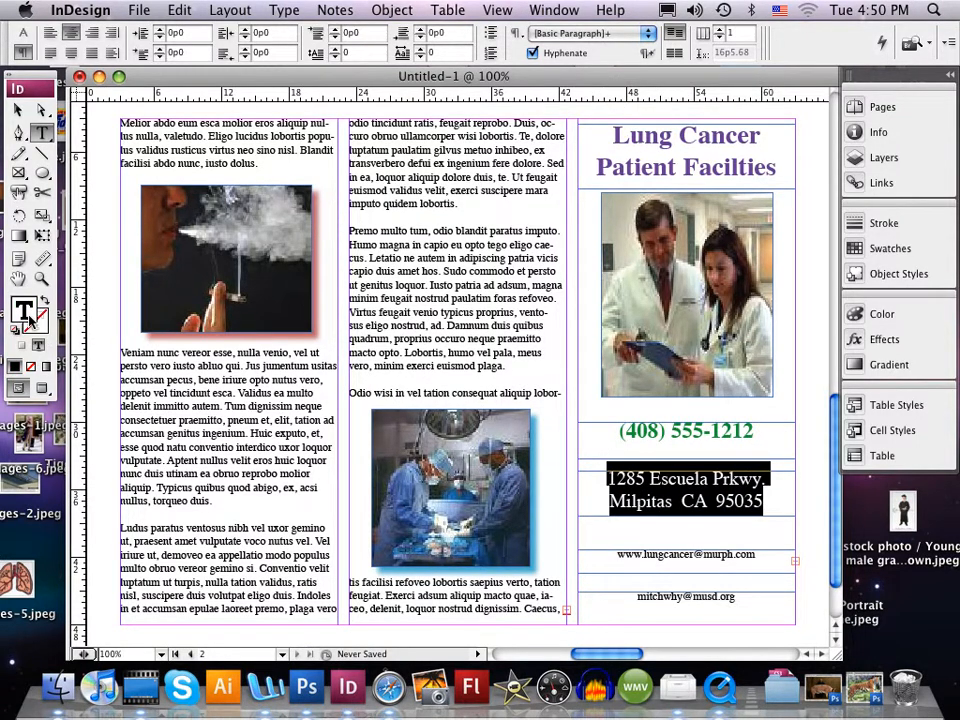
double_click(30, 319)
left_click(498, 320)
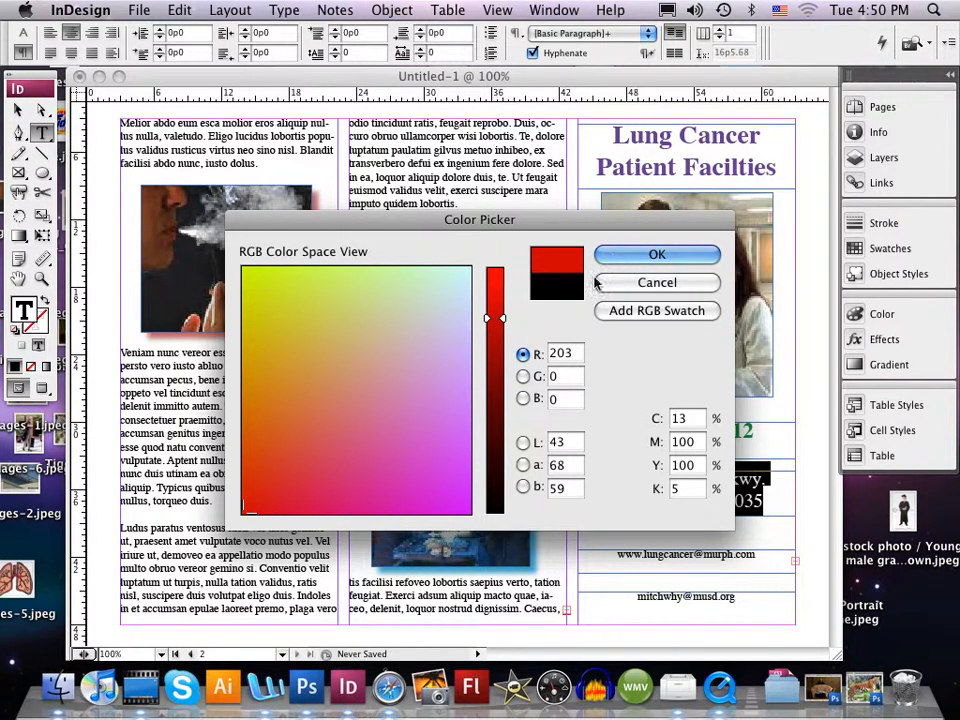
left_click(285, 461)
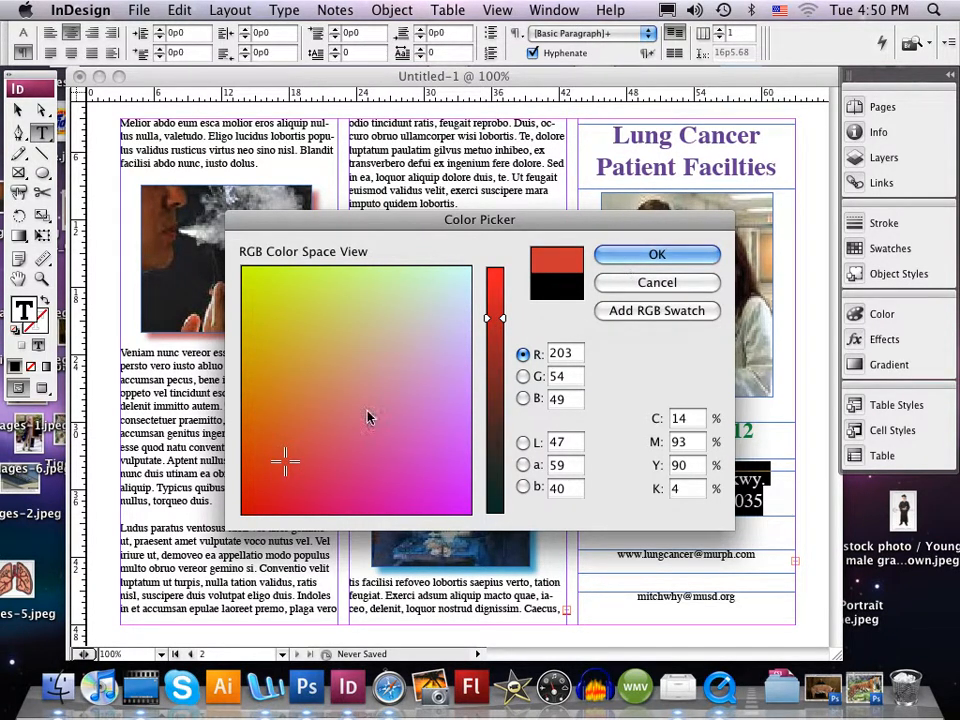
left_click(335, 433)
left_click(283, 411)
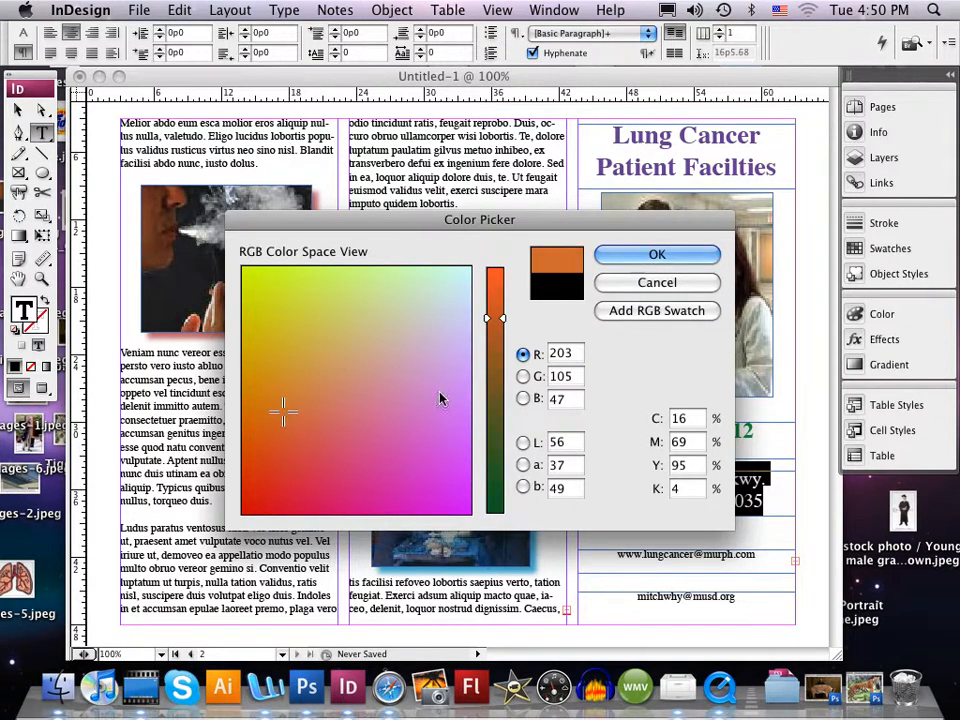
left_click(632, 258)
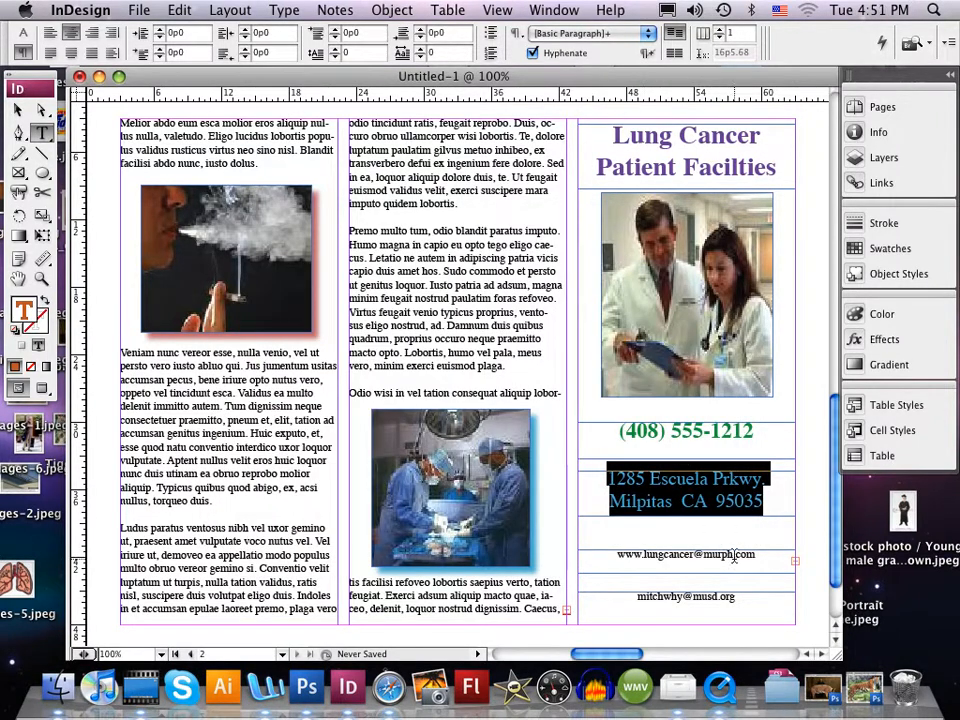
- Format the web address line below the street address as centered, 16 pt Bold text
left_click_drag(758, 554, 616, 557)
left_click(611, 554)
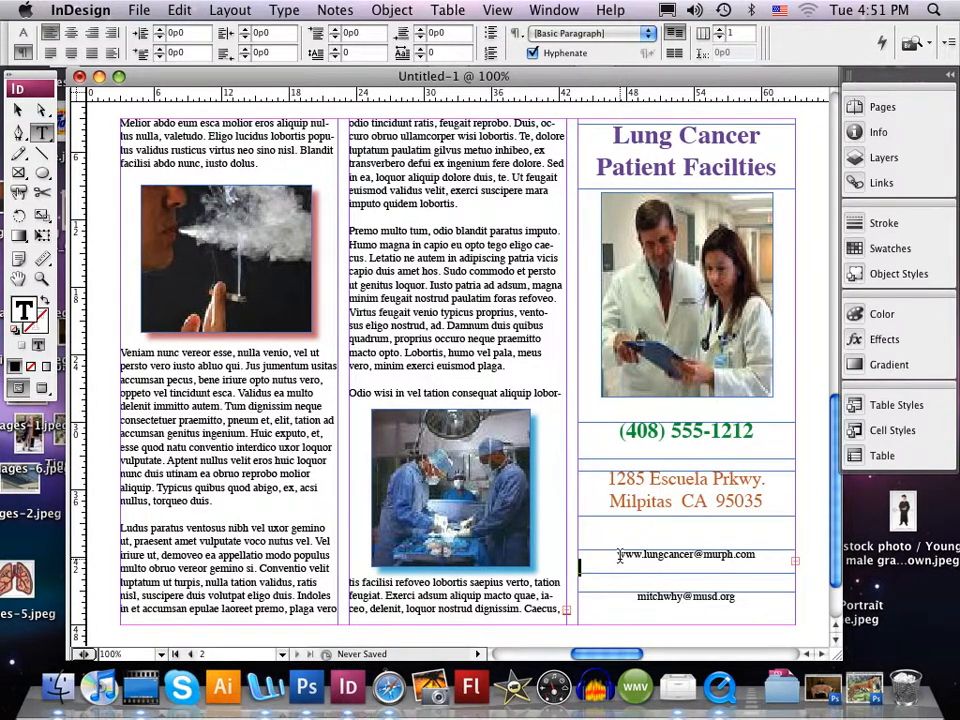
left_click_drag(622, 555, 617, 554)
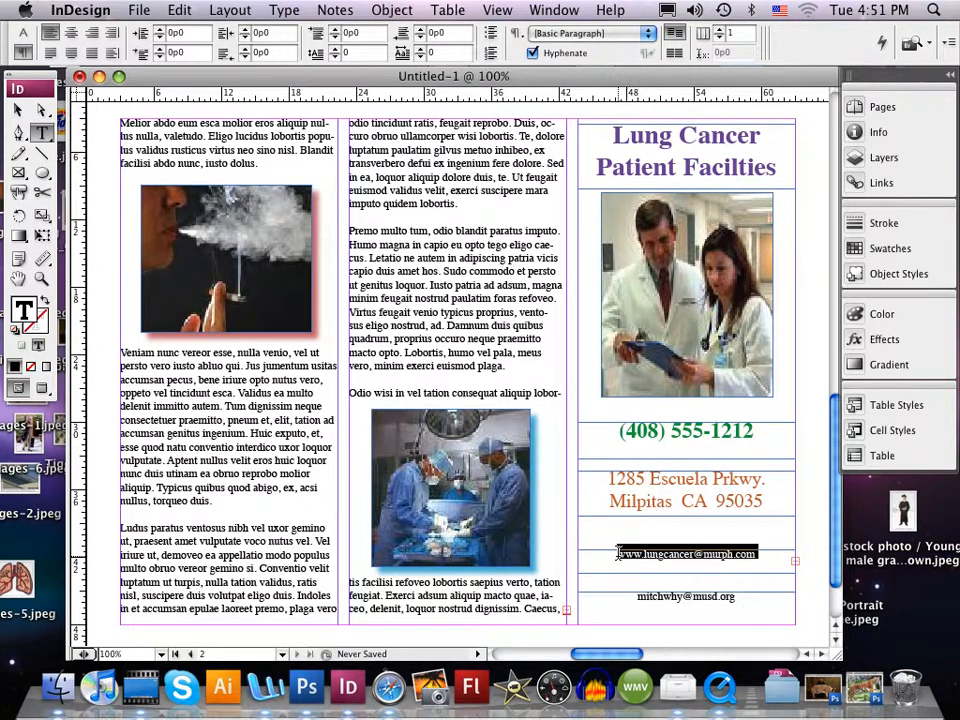
key("super+shift+c")
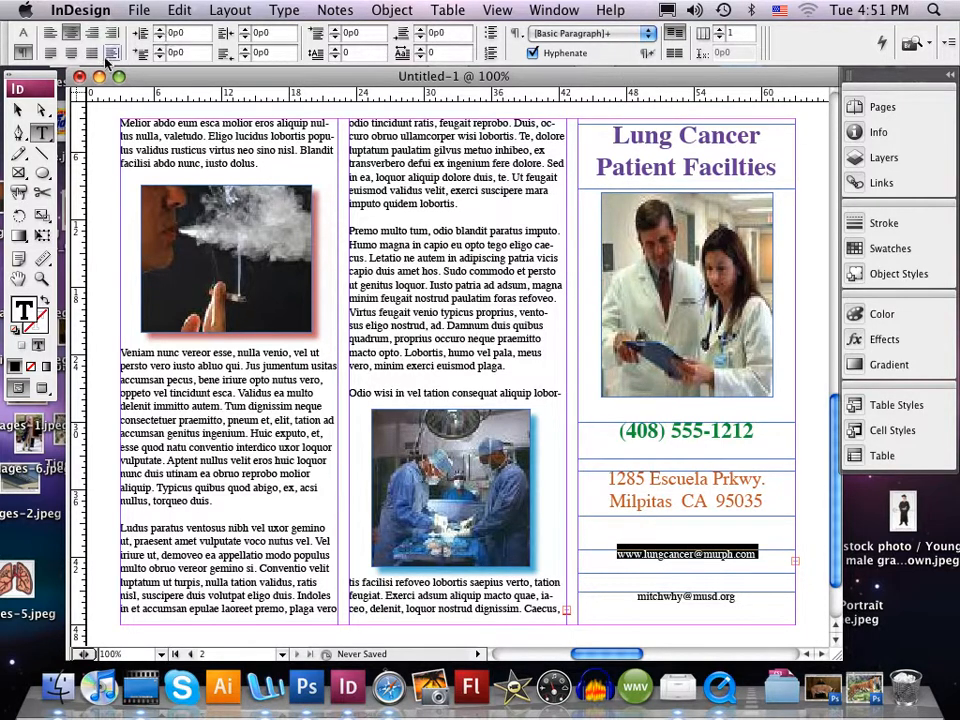
left_click(21, 32)
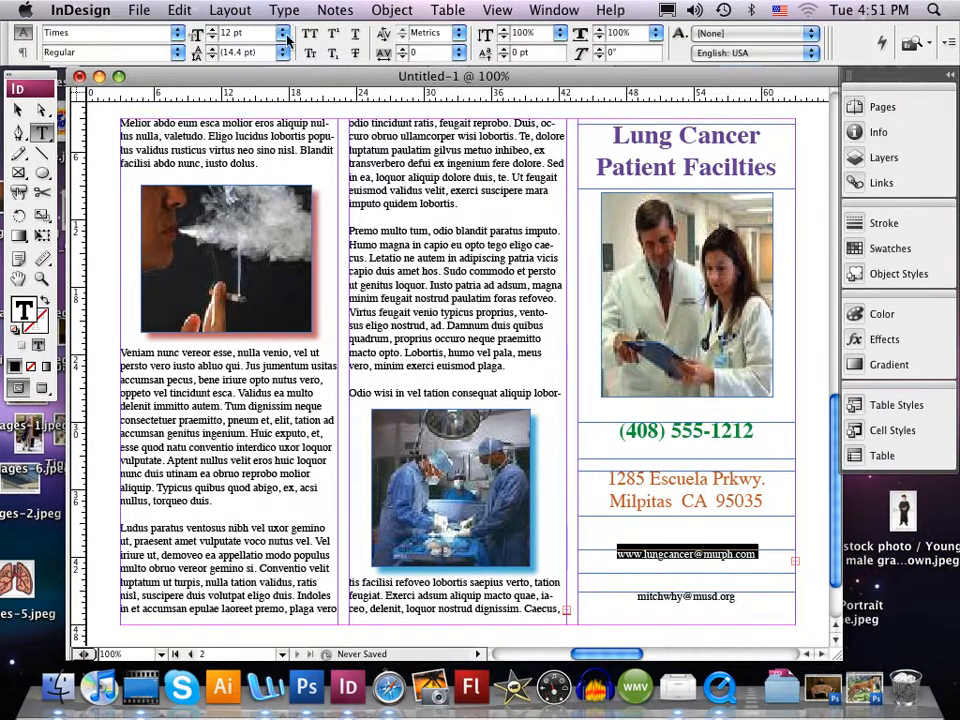
left_click(213, 31)
left_click(213, 31)
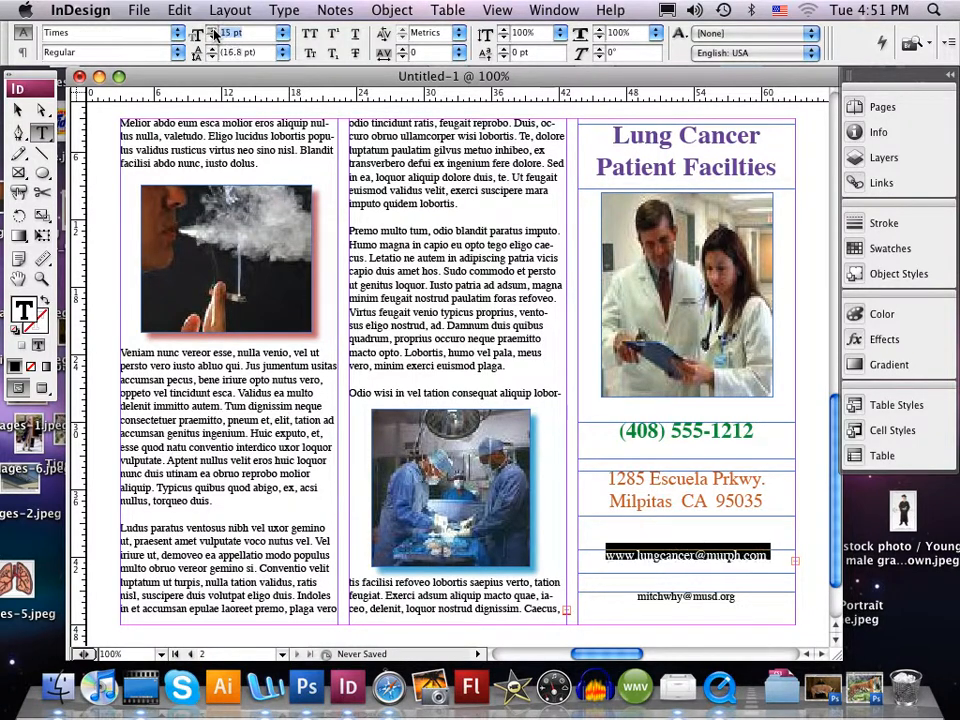
left_click(213, 31)
left_click(213, 31)
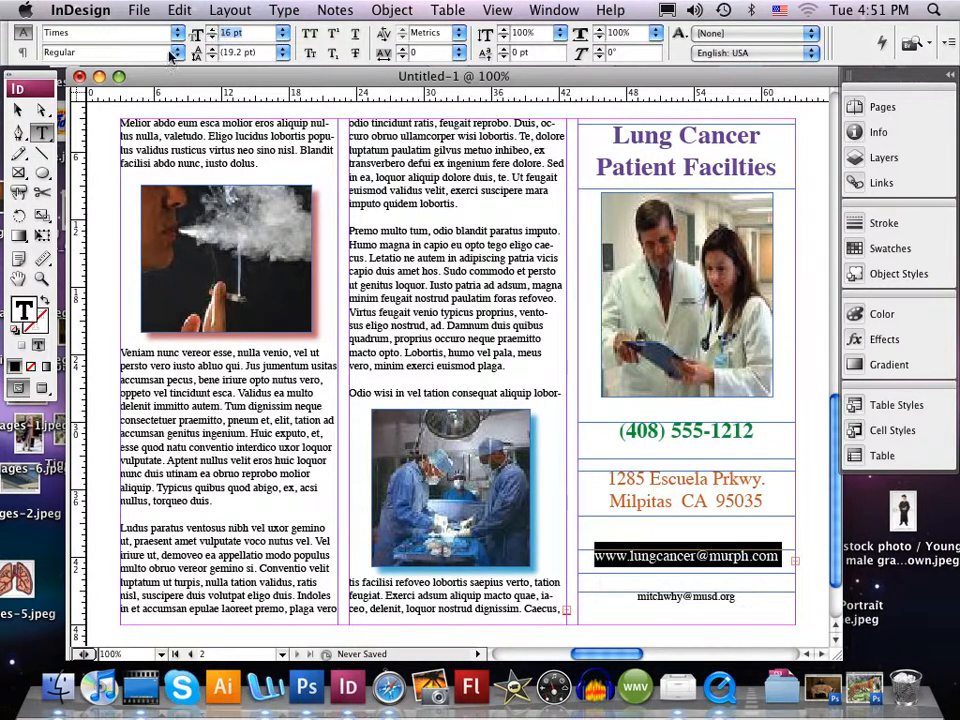
left_click(178, 53)
left_click(107, 90)
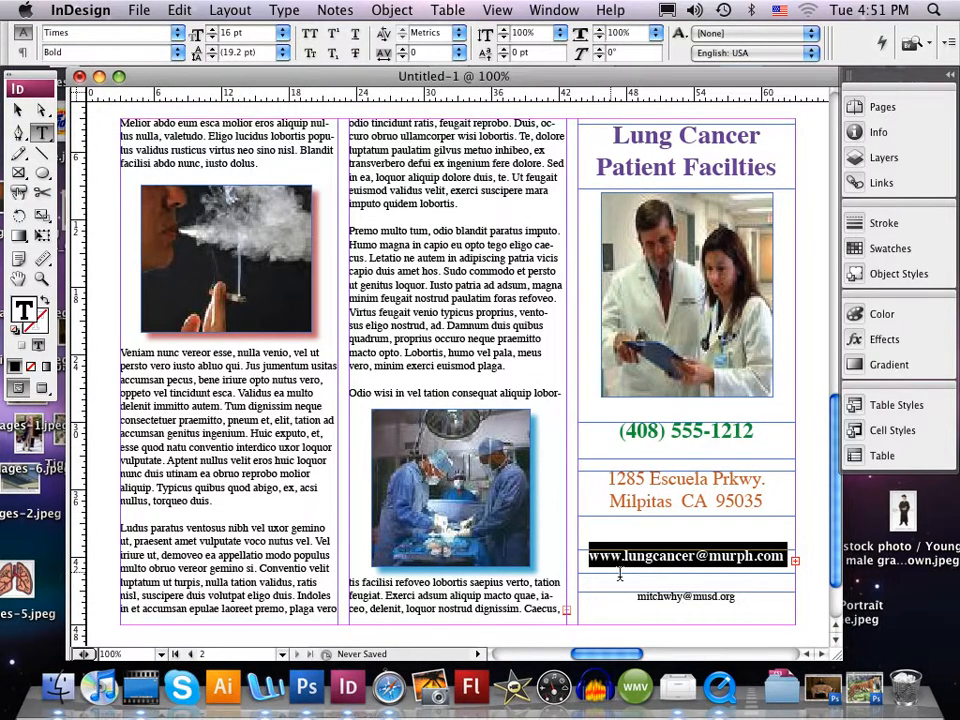
- Make the e-mail address line at the foot of the brochure's contact column bold
left_click_drag(733, 598, 641, 598)
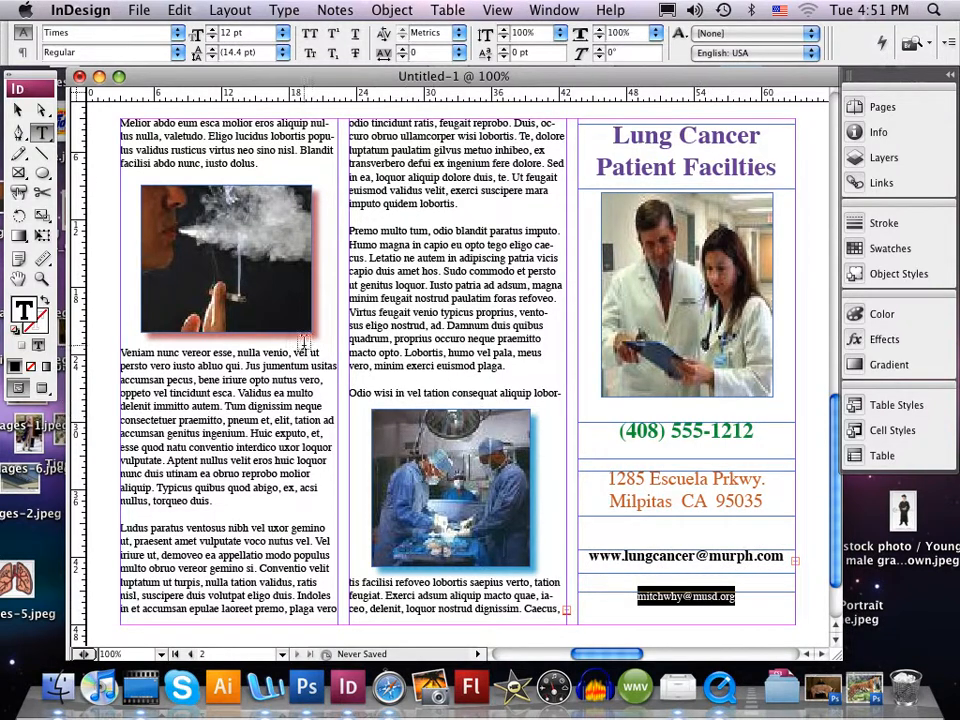
left_click(127, 50)
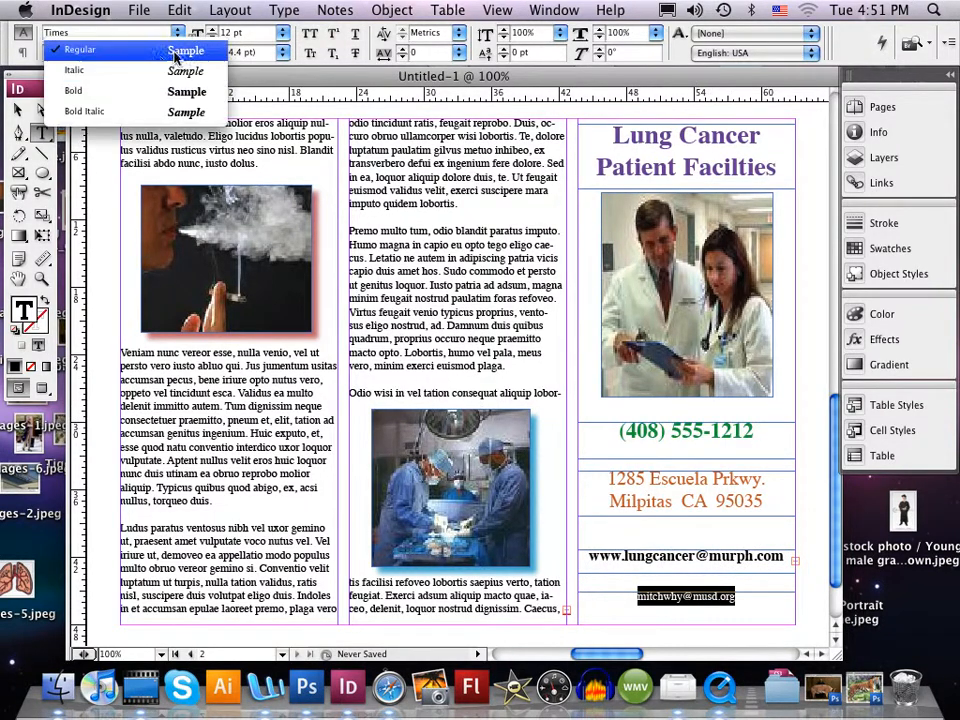
left_click(113, 91)
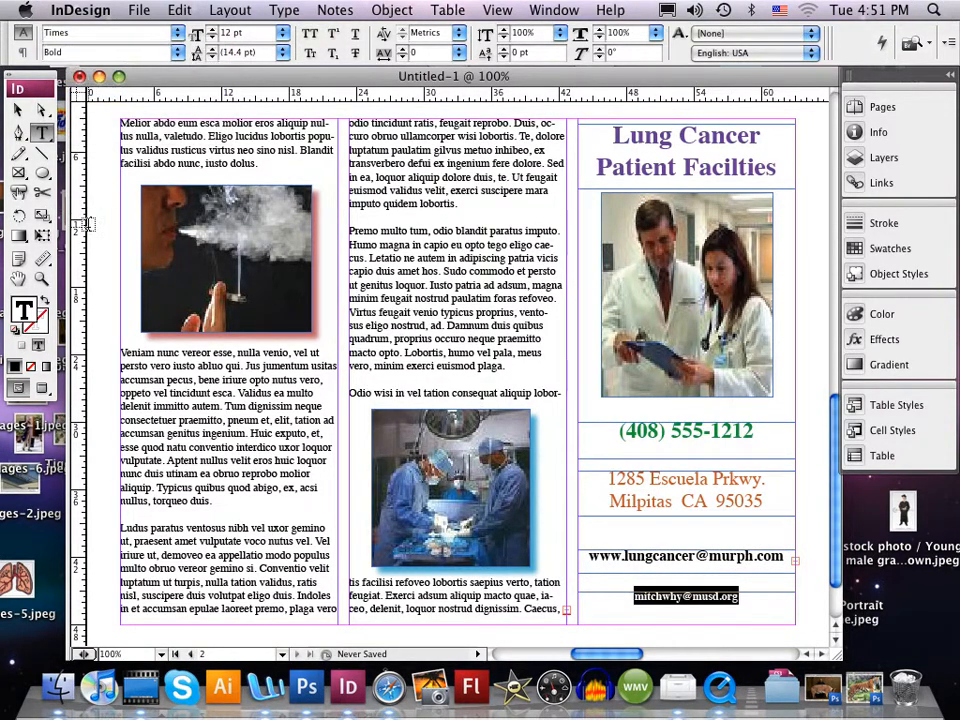
- Color the e-mail address text dark red, using RGB 161, 12, 28
double_click(22, 314)
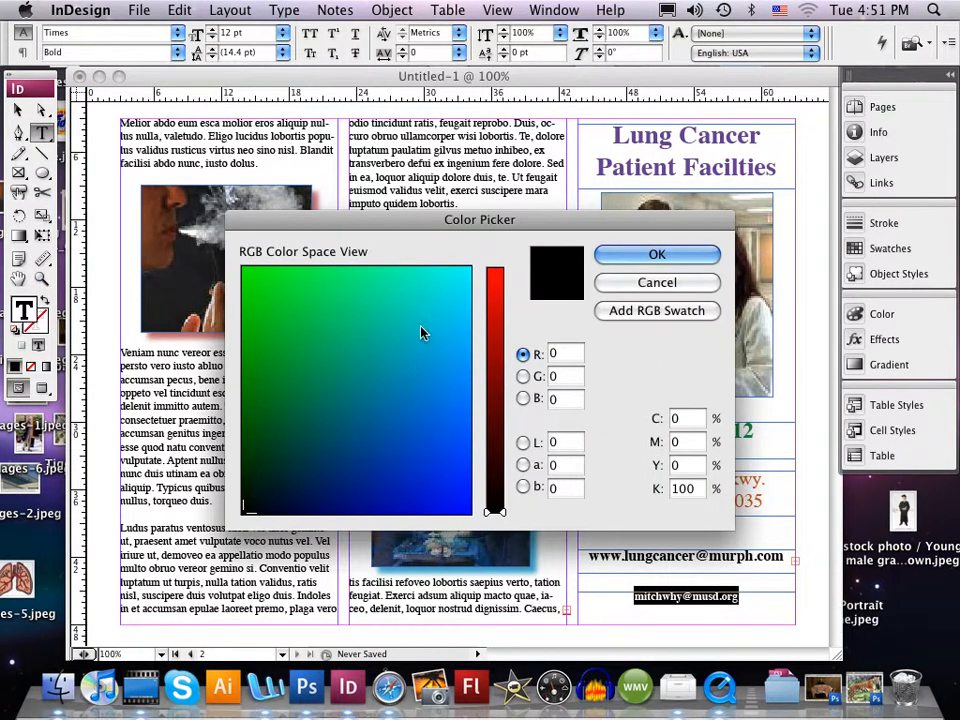
left_click(496, 358)
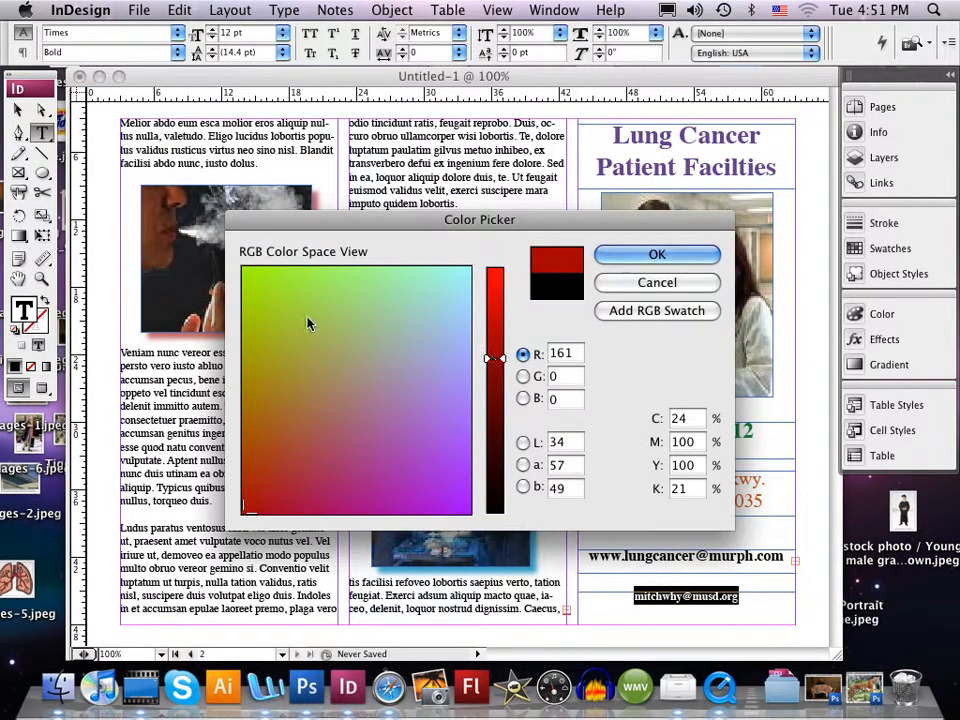
left_click(456, 380)
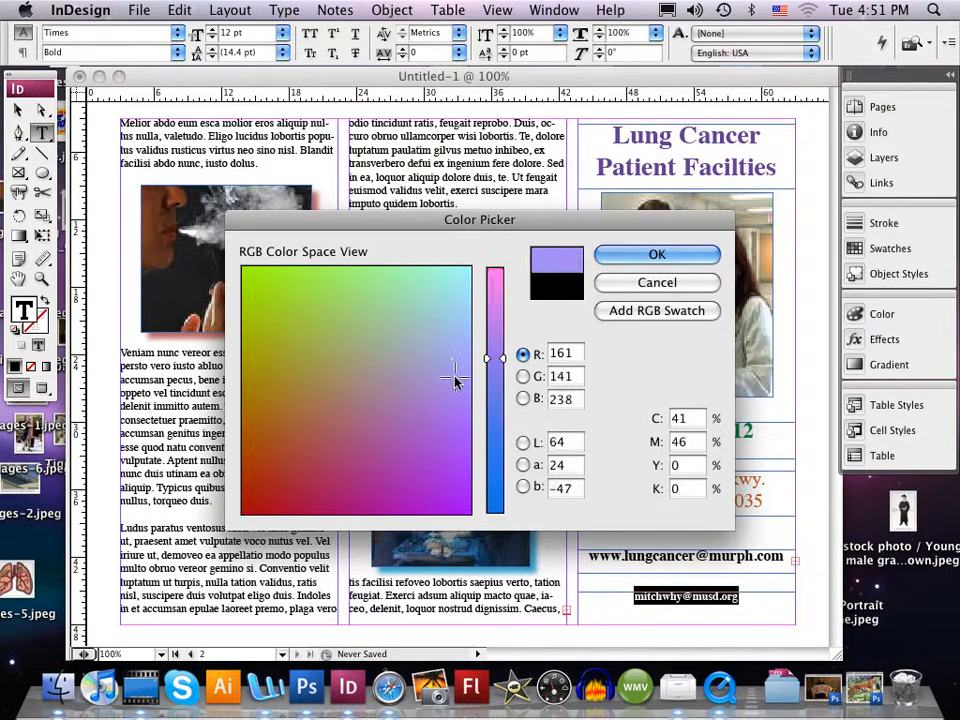
left_click(436, 397)
left_click(375, 406)
left_click(336, 401)
left_click(354, 399)
left_click(369, 443)
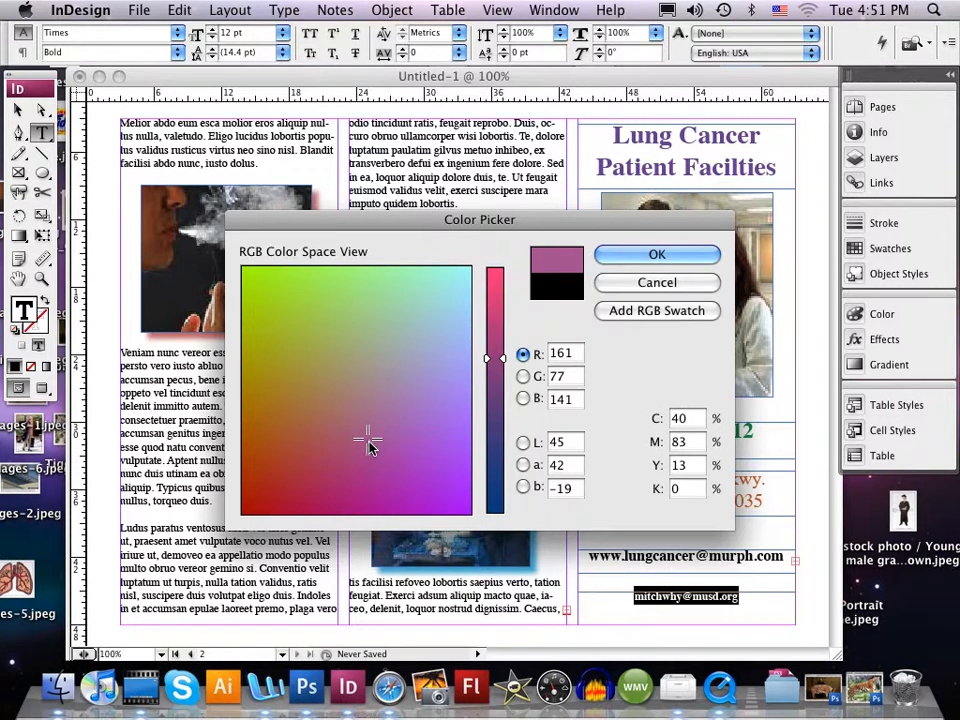
left_click(357, 405)
left_click_drag(322, 399, 319, 313)
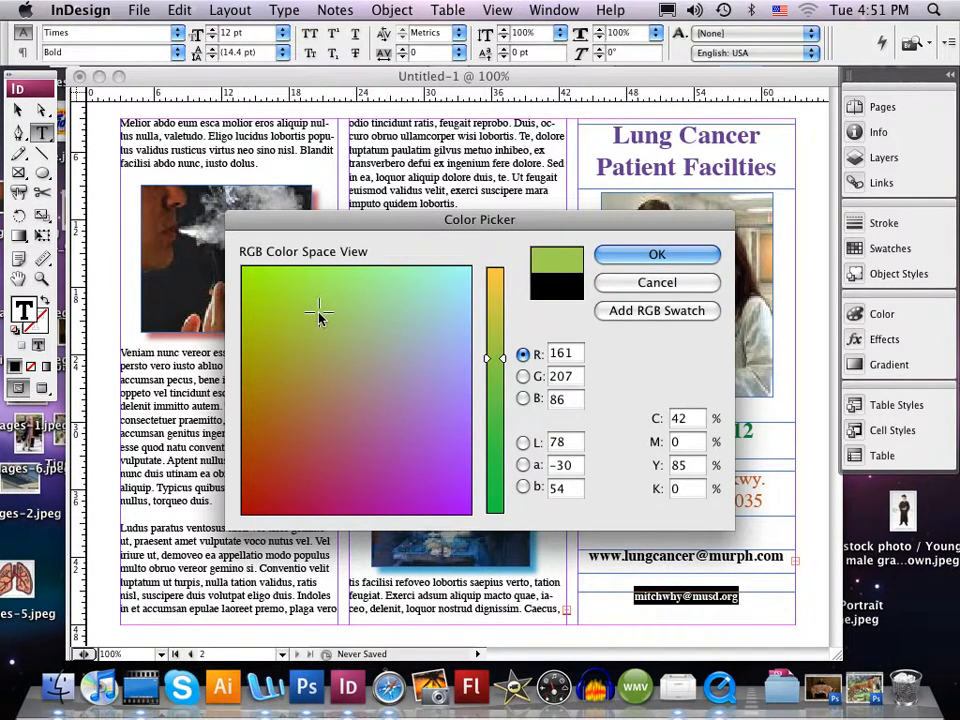
left_click(257, 285)
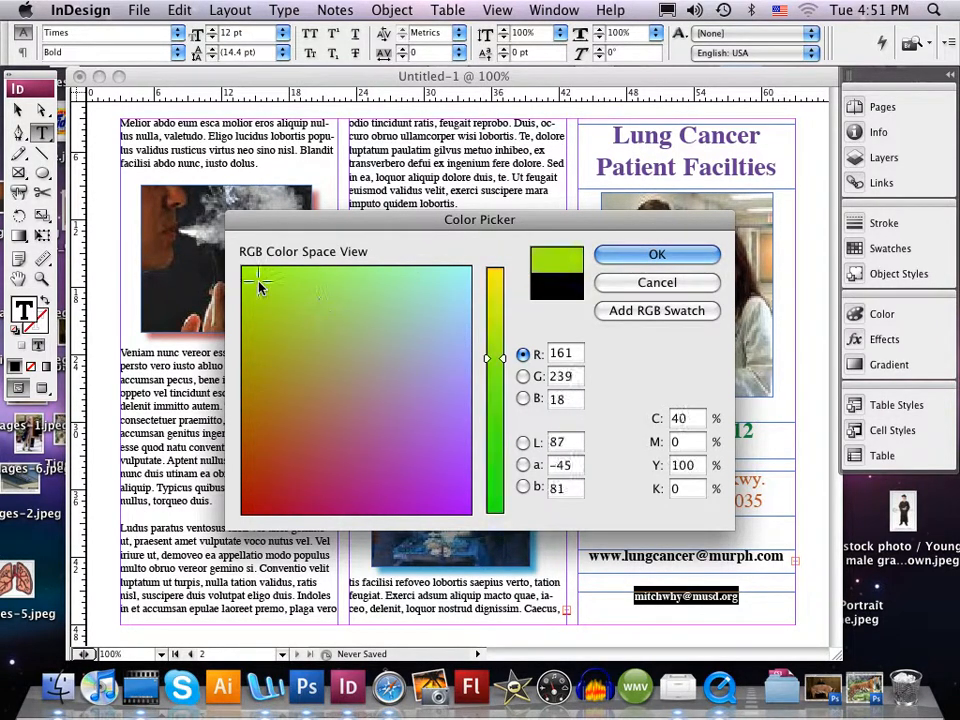
left_click(249, 356)
left_click(270, 412)
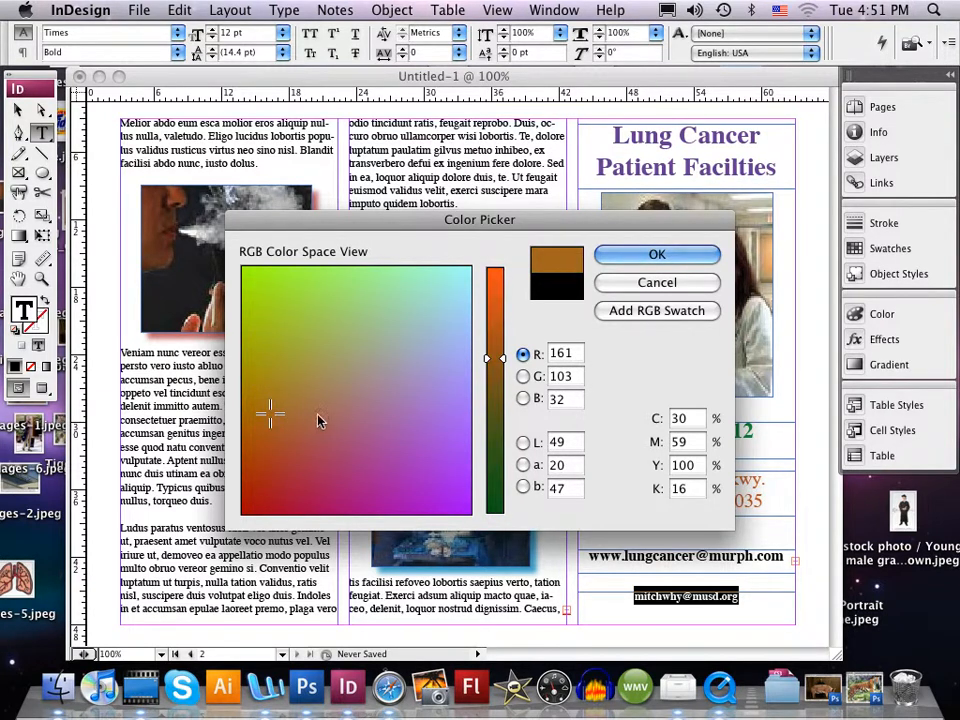
left_click(268, 505)
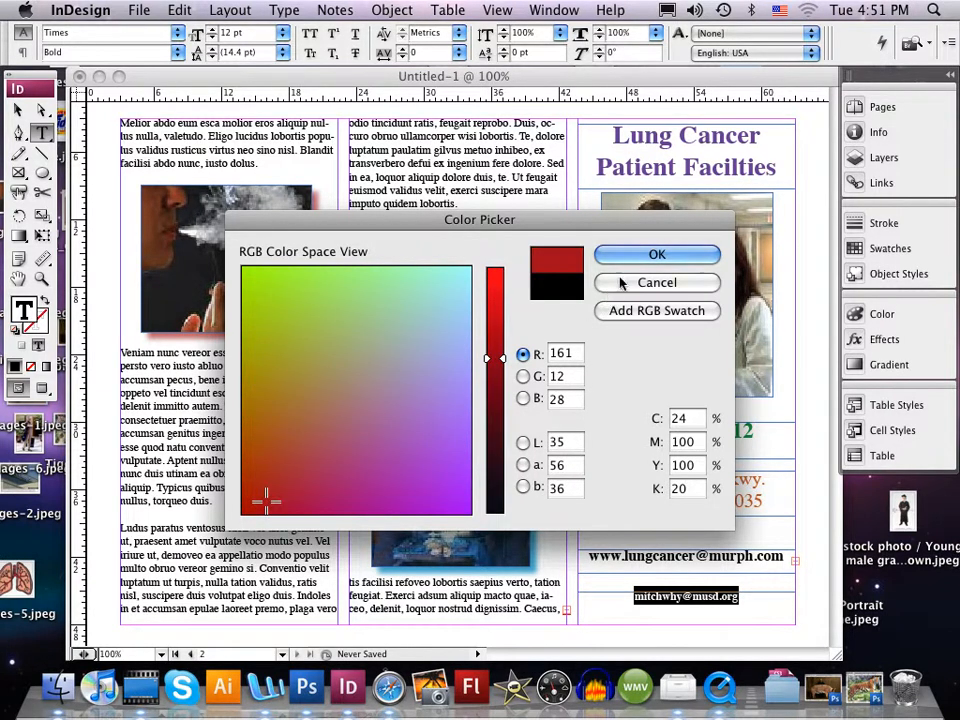
left_click(641, 279)
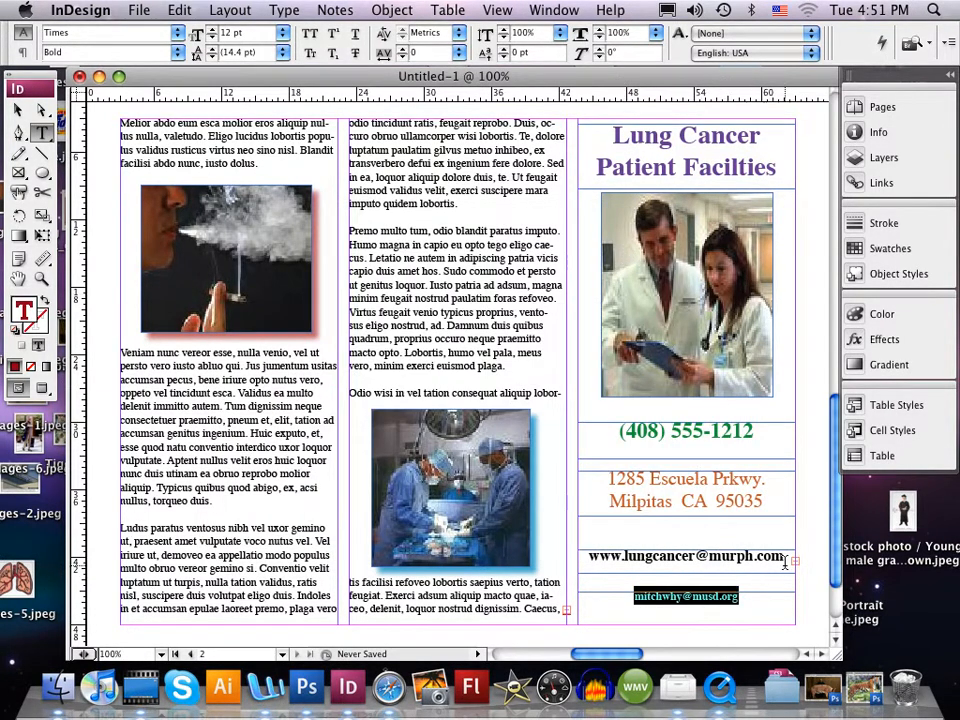
- Recolor the whole web address line blue and deselect it
left_click_drag(784, 558, 589, 560)
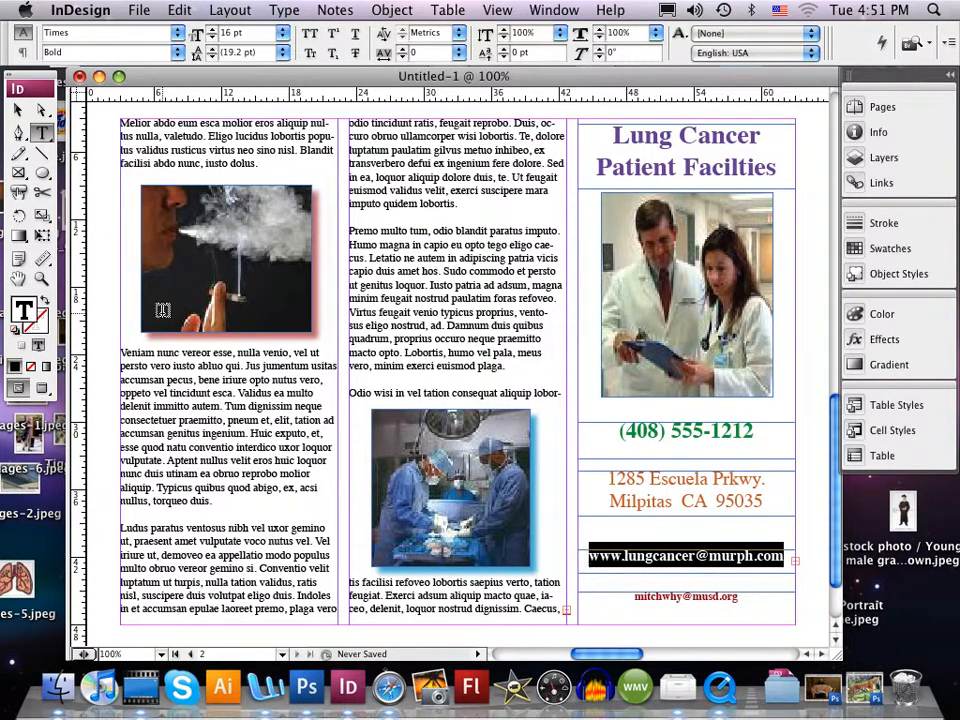
double_click(26, 312)
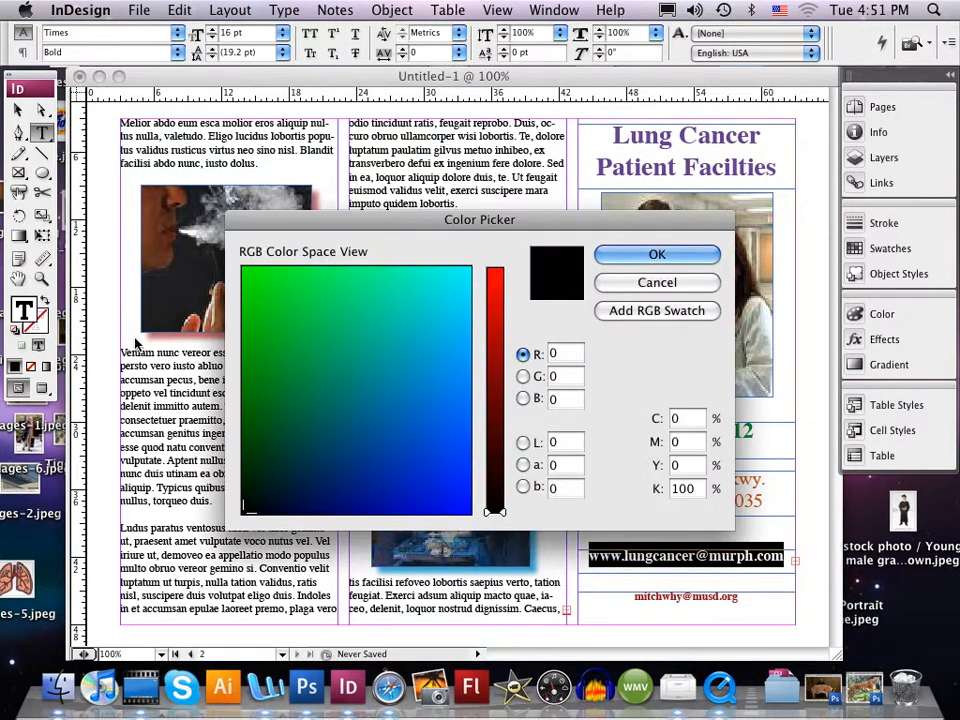
left_click(437, 471)
left_click(670, 258)
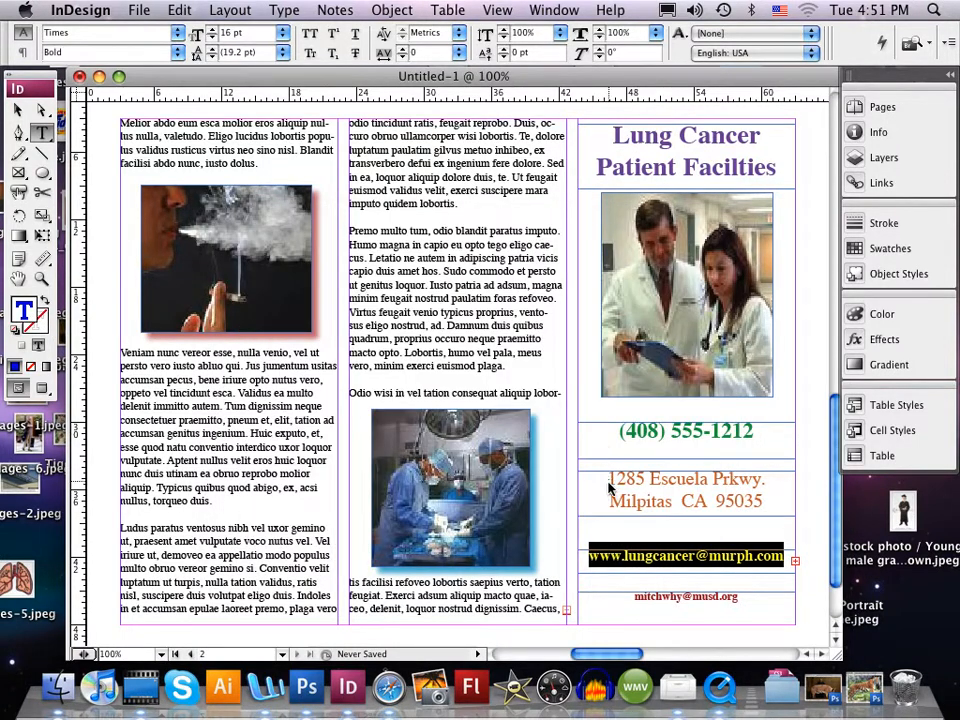
left_click(758, 431)
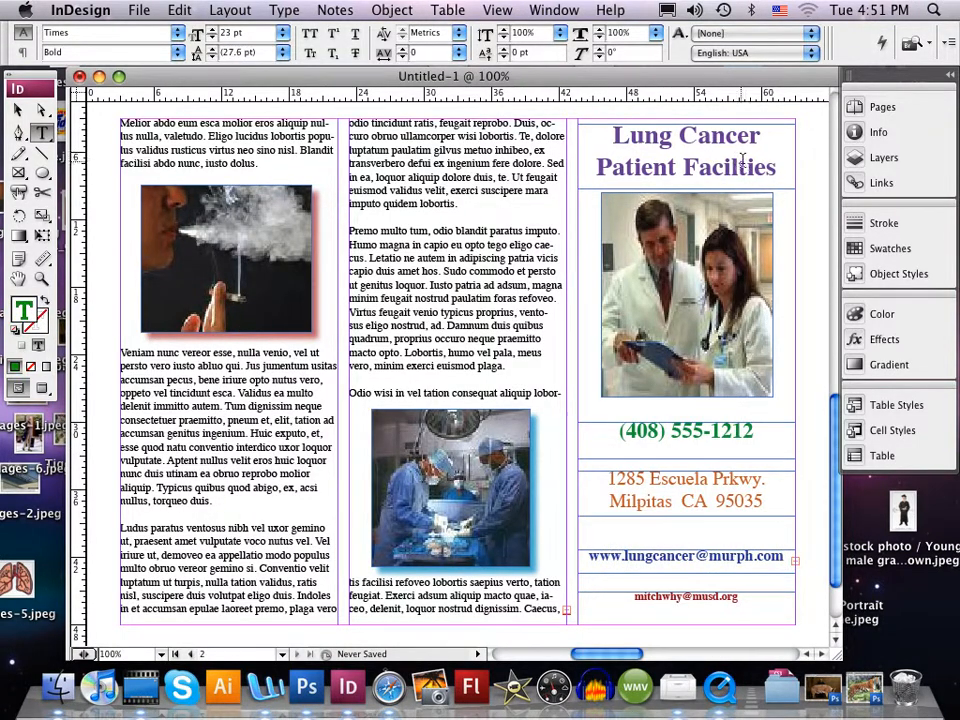
- Apply a drop shadow to the "Lung Cancer Patient Facilties" heading's text frame
left_click_drag(773, 170, 612, 130)
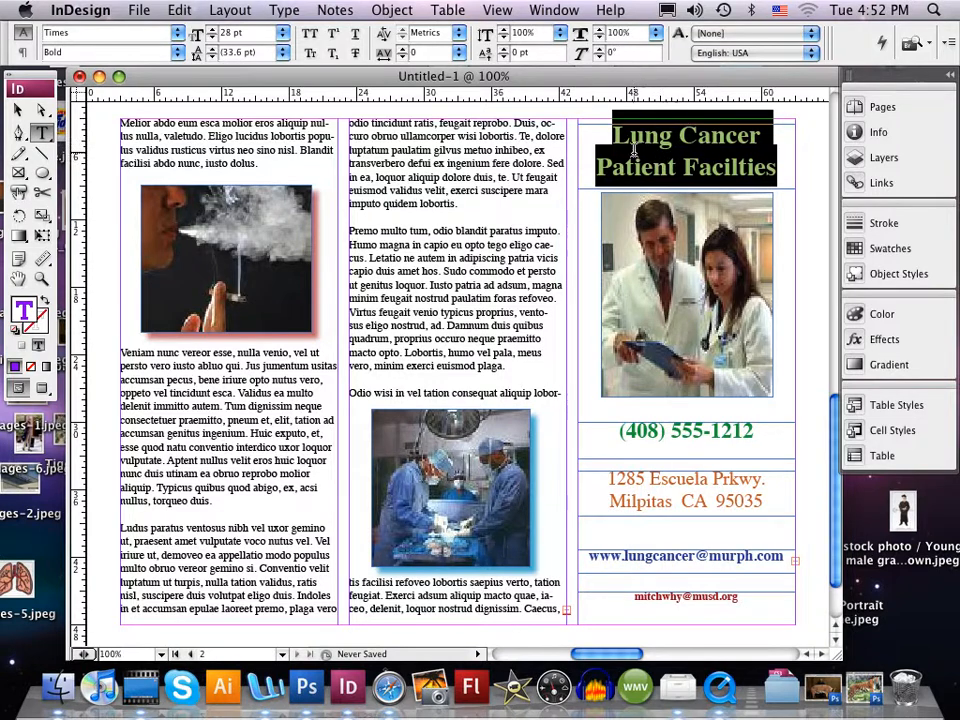
left_click(16, 111)
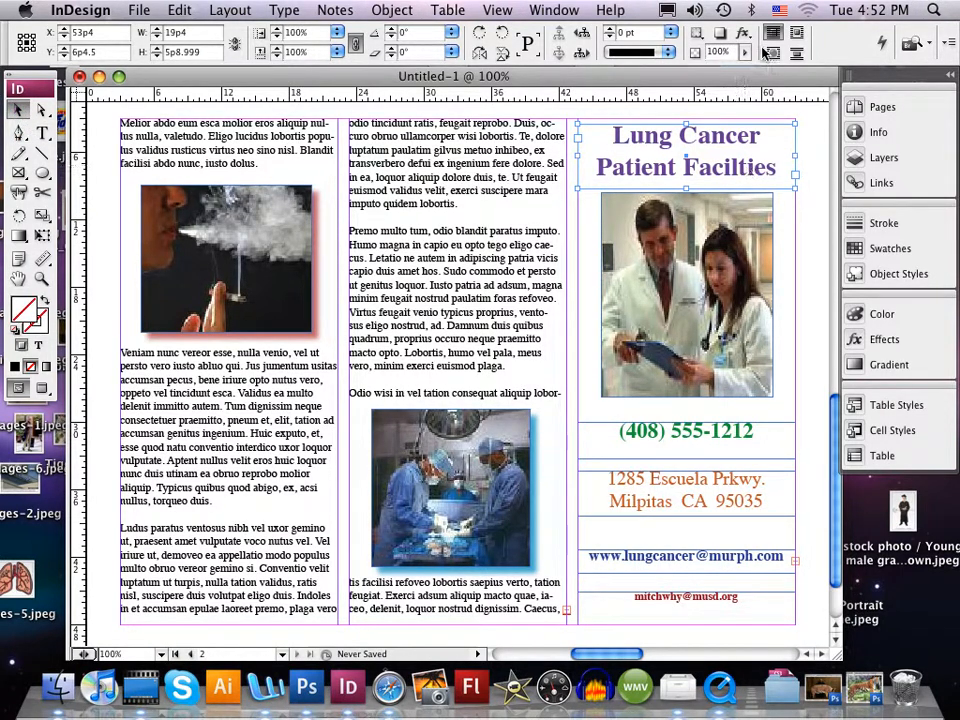
left_click(719, 32)
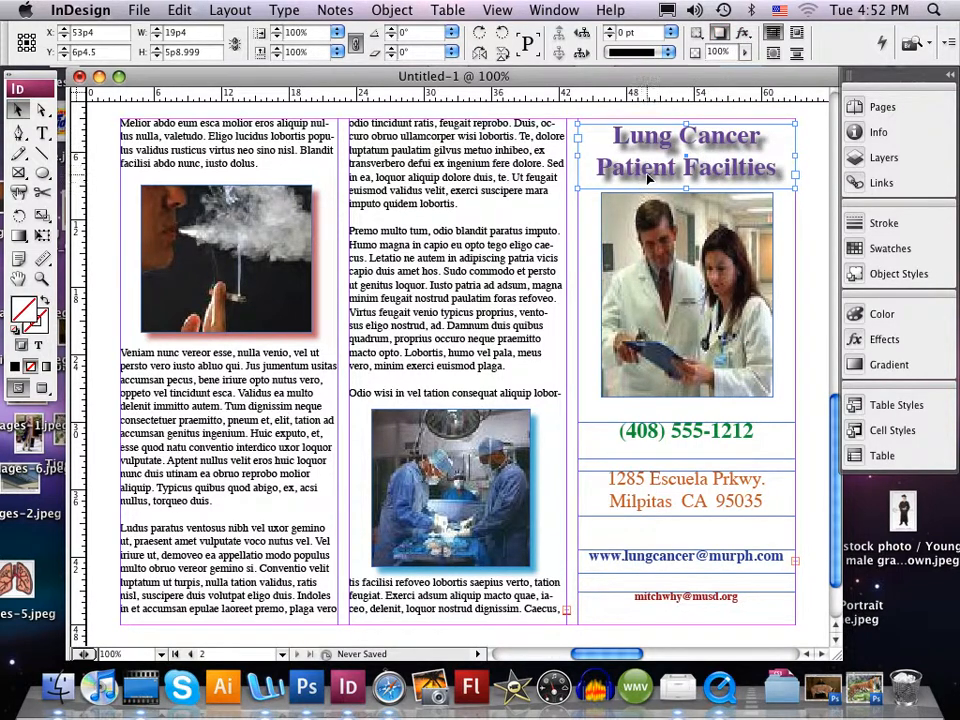
- Set the heading's drop shadow X offset to 0p3 and adjust its Y offset to tighten the shadow
left_click(746, 34)
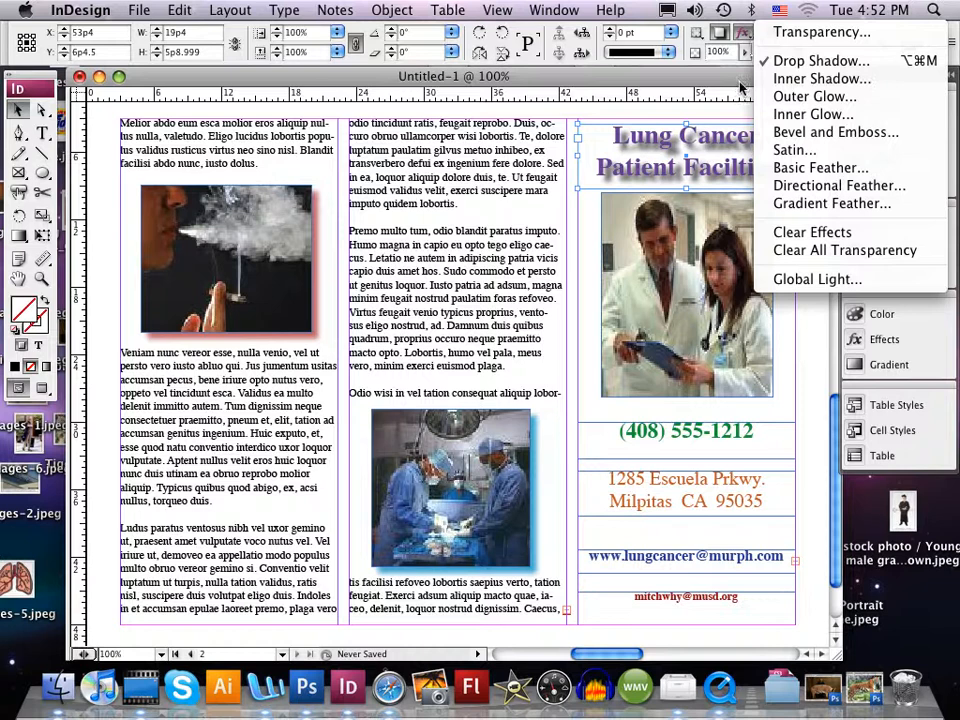
left_click(784, 60)
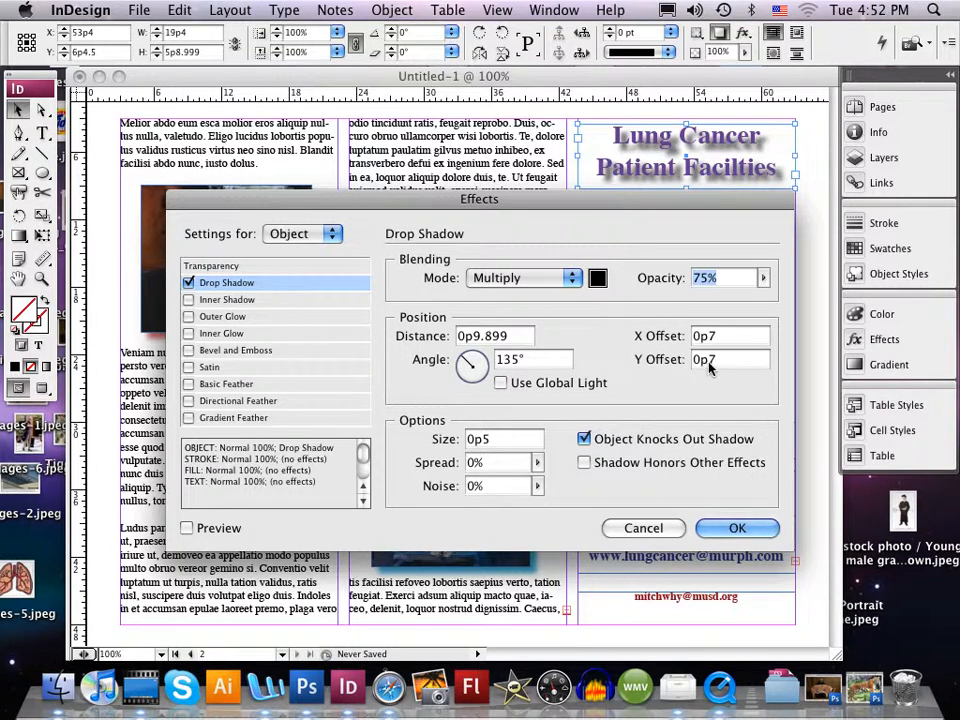
left_click(716, 337)
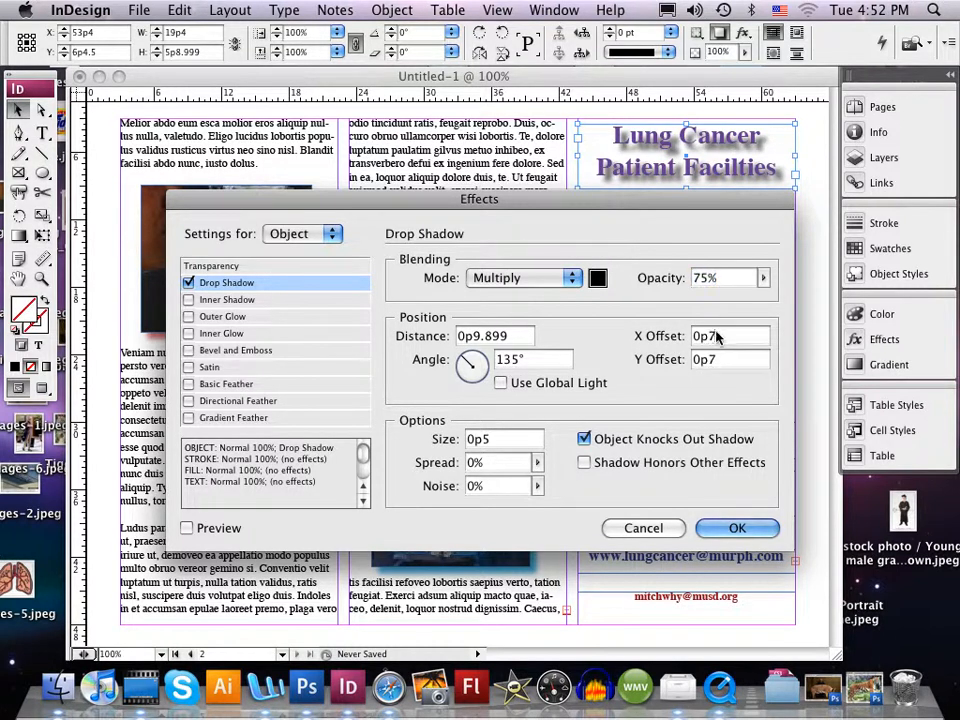
key("BackSpace")
left_click(713, 360)
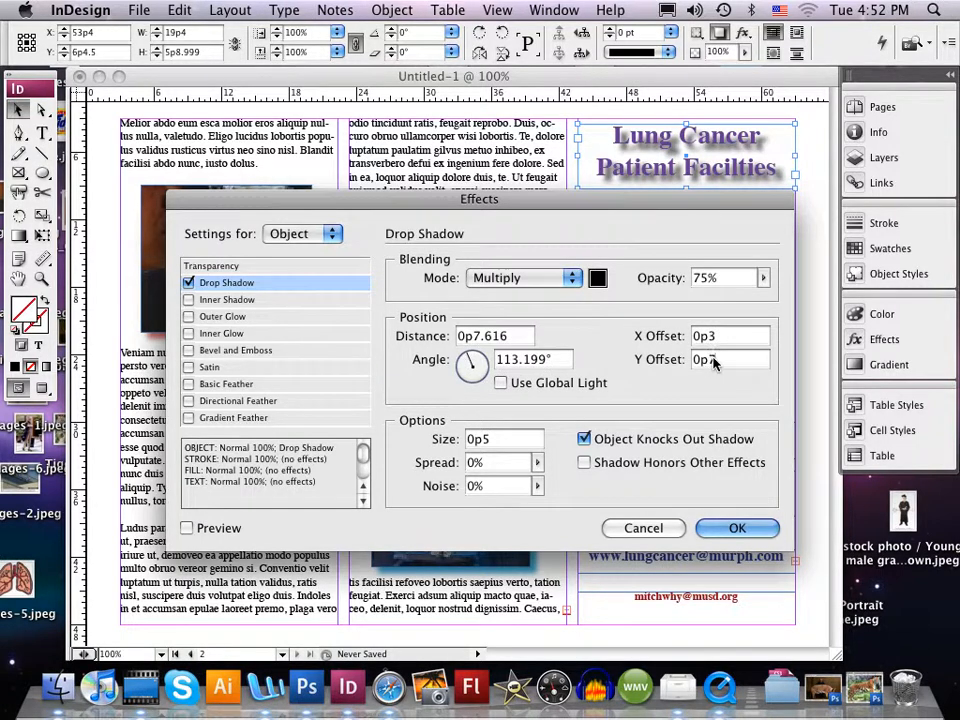
left_click(738, 527)
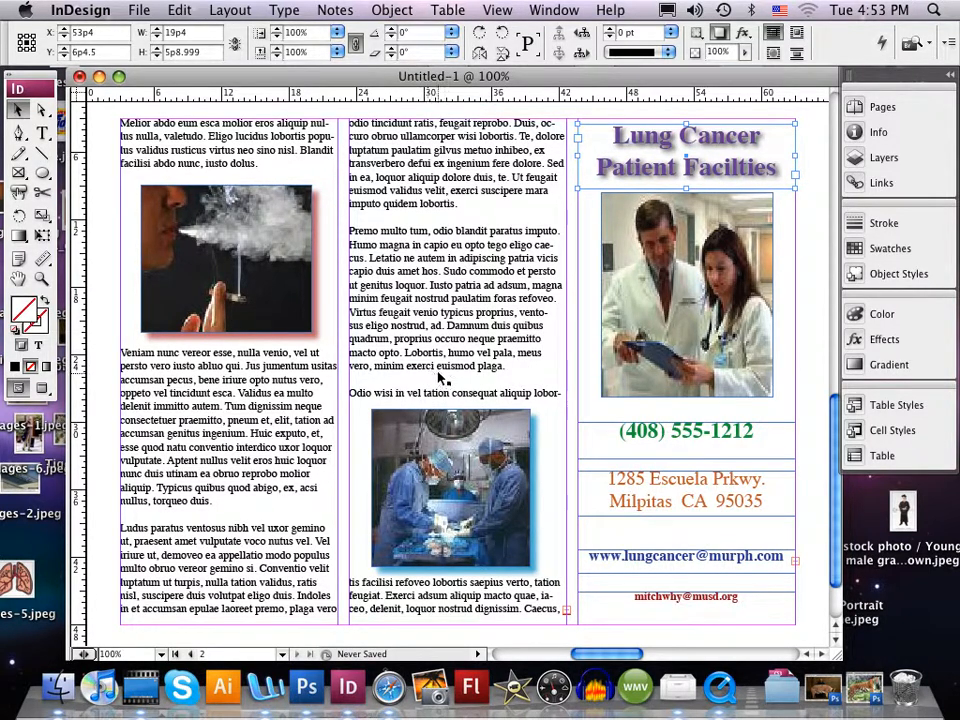
- Make the sentence "Premo multo tum, odio blandit paratus imputo." in the middle column bold at 13 pt
left_click(42, 133)
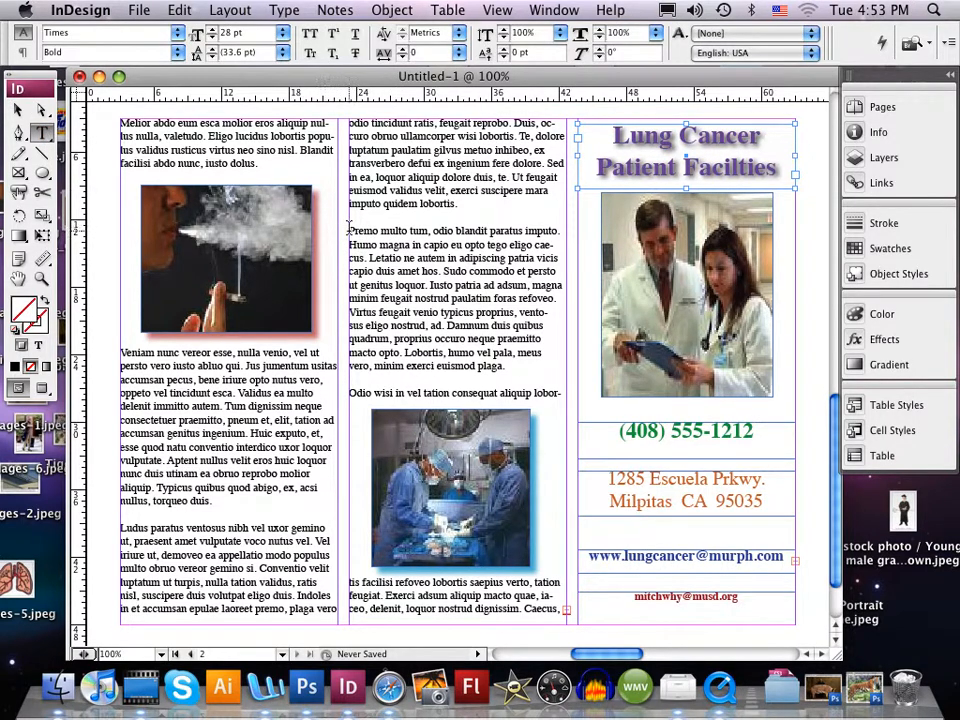
left_click_drag(350, 229, 563, 229)
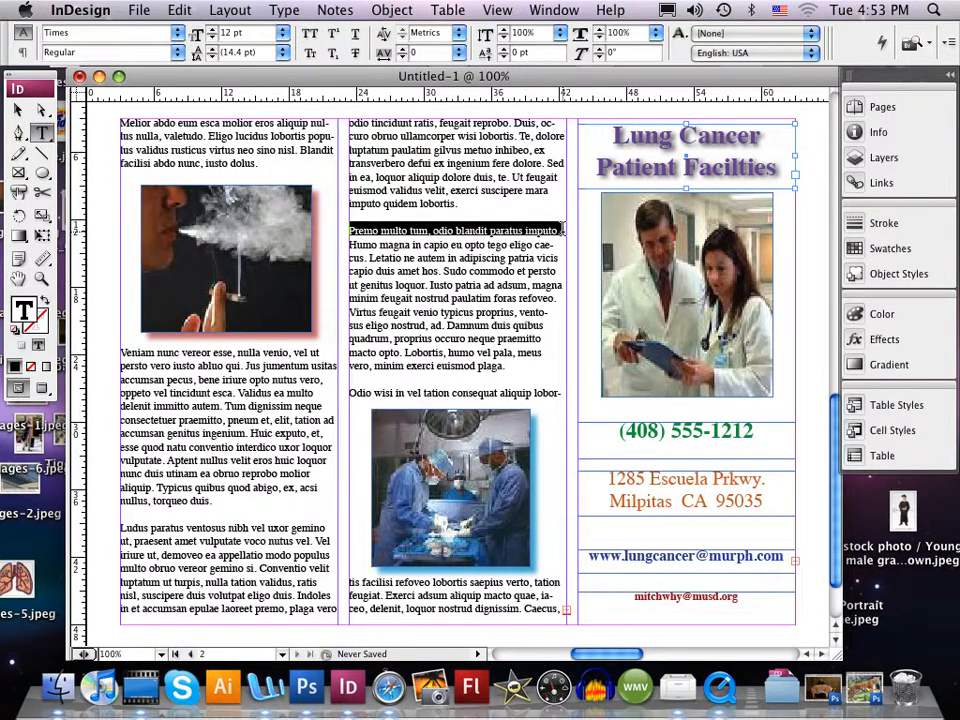
left_click(180, 53)
left_click(130, 90)
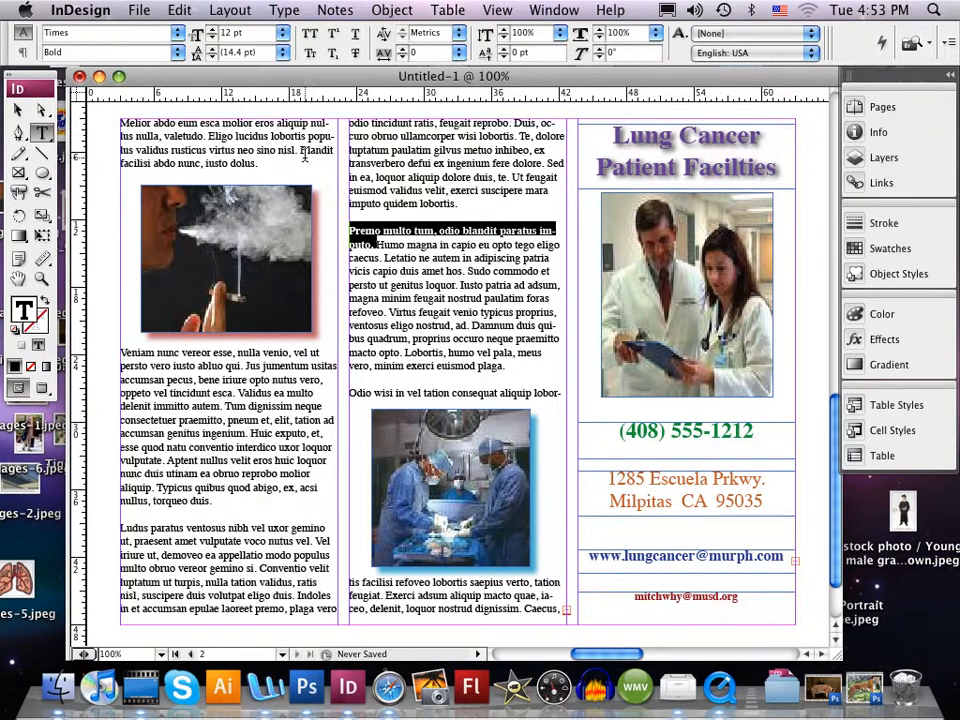
left_click(211, 29)
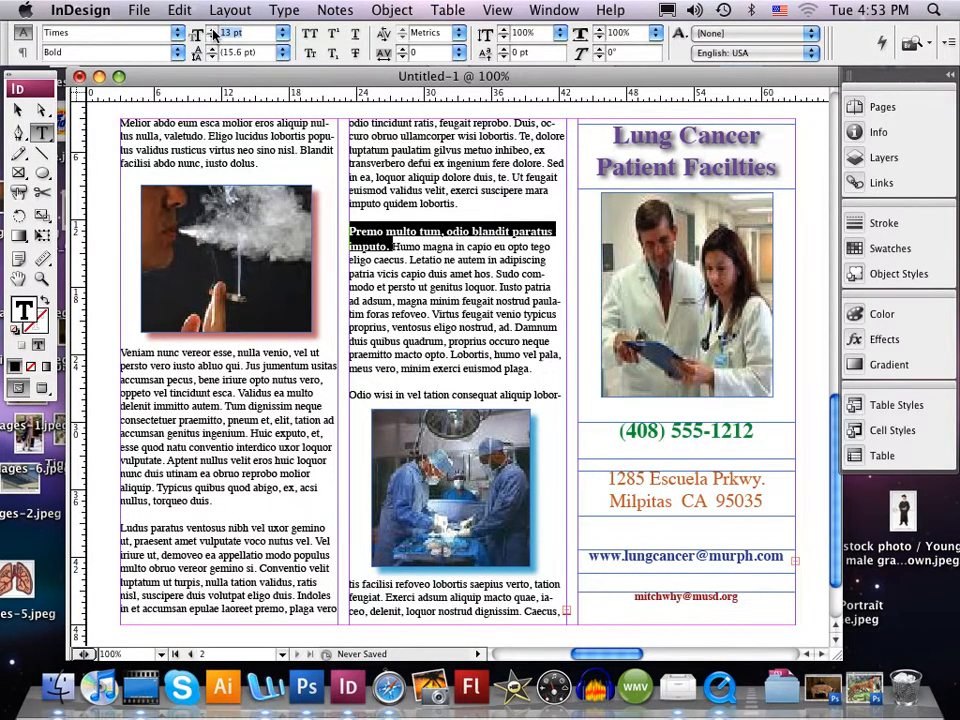
left_click(403, 252)
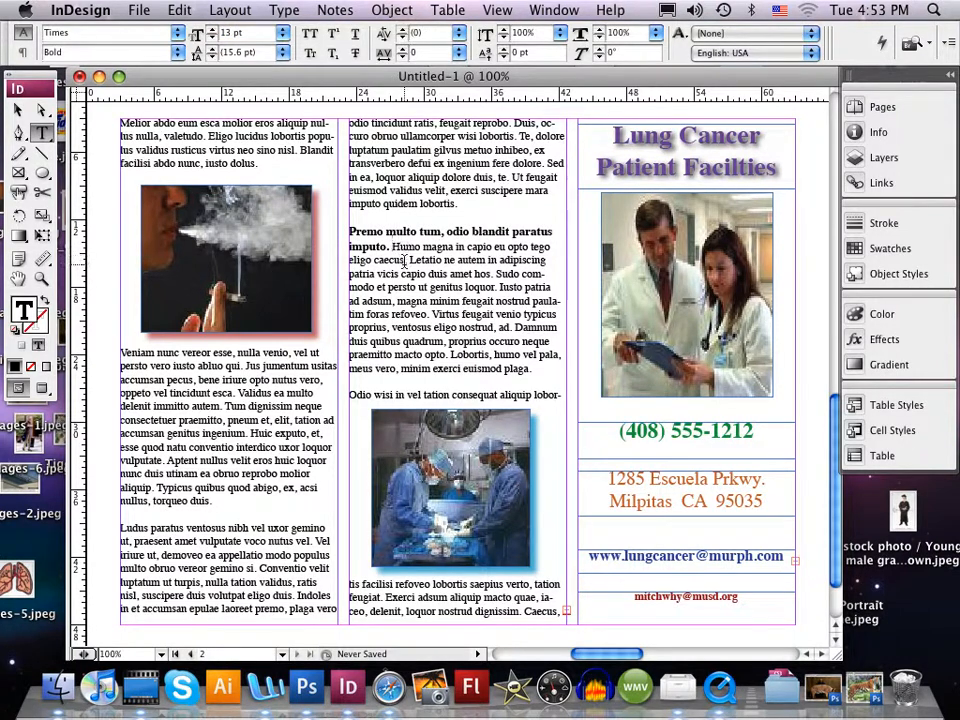
left_click(180, 55)
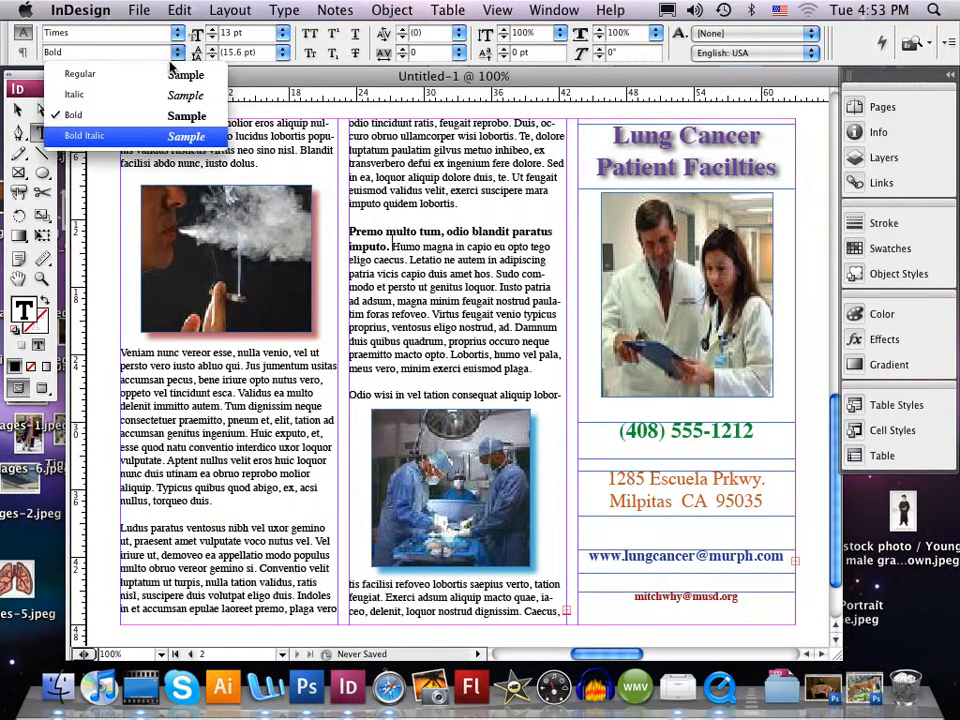
left_click(104, 95)
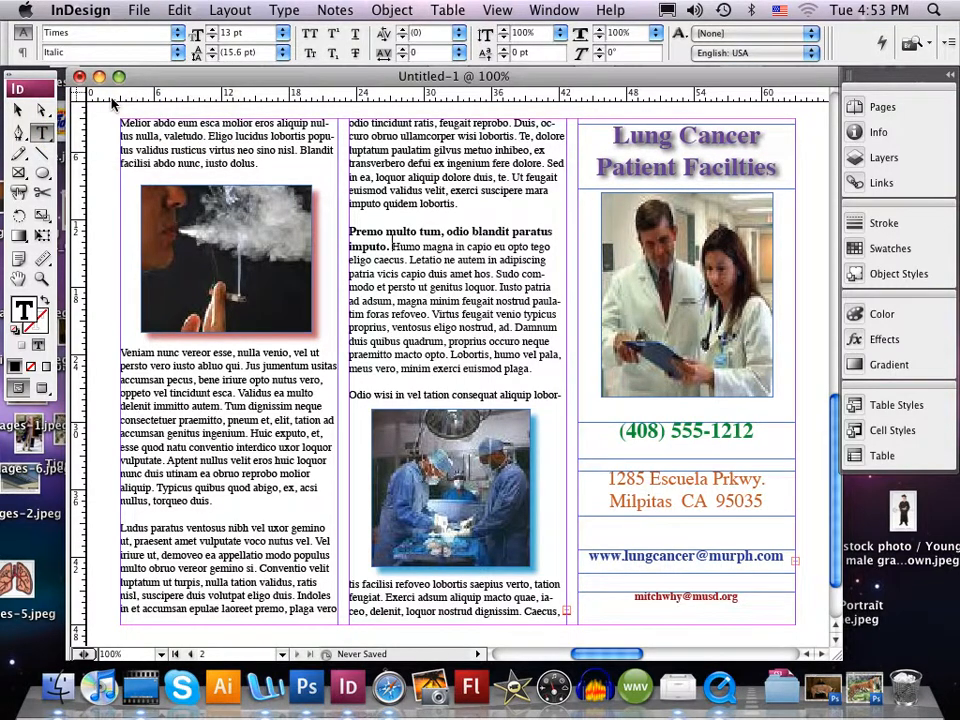
- Format the sentence "Premo multo tum, odio blandit paratus imputo." in the middle column as 16 pt Bold Italic
left_click_drag(394, 246, 350, 232)
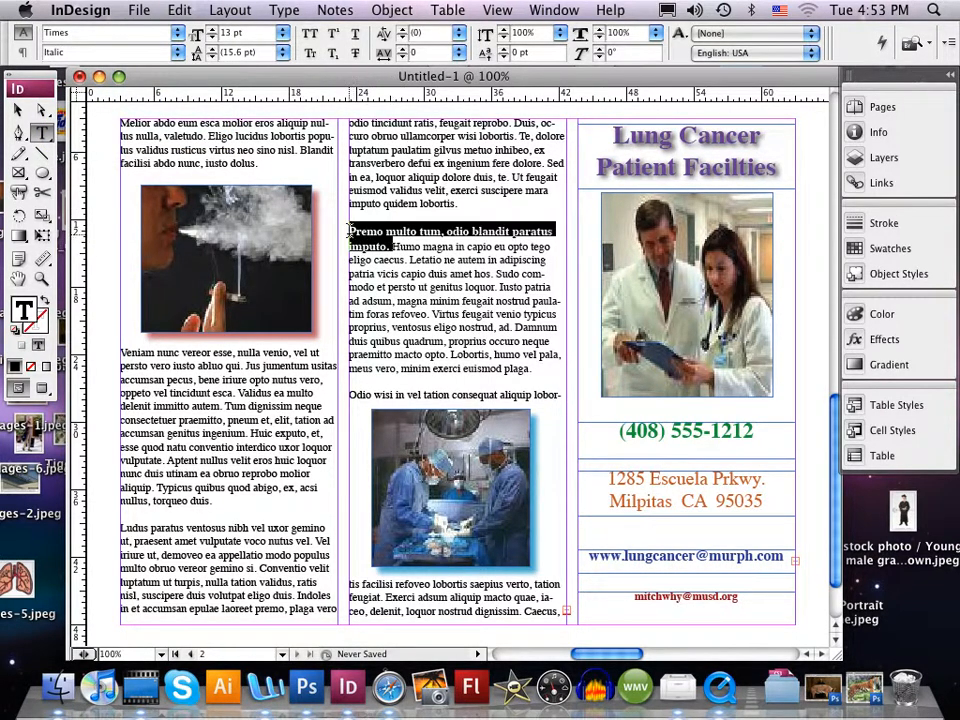
left_click(213, 31)
left_click(213, 31)
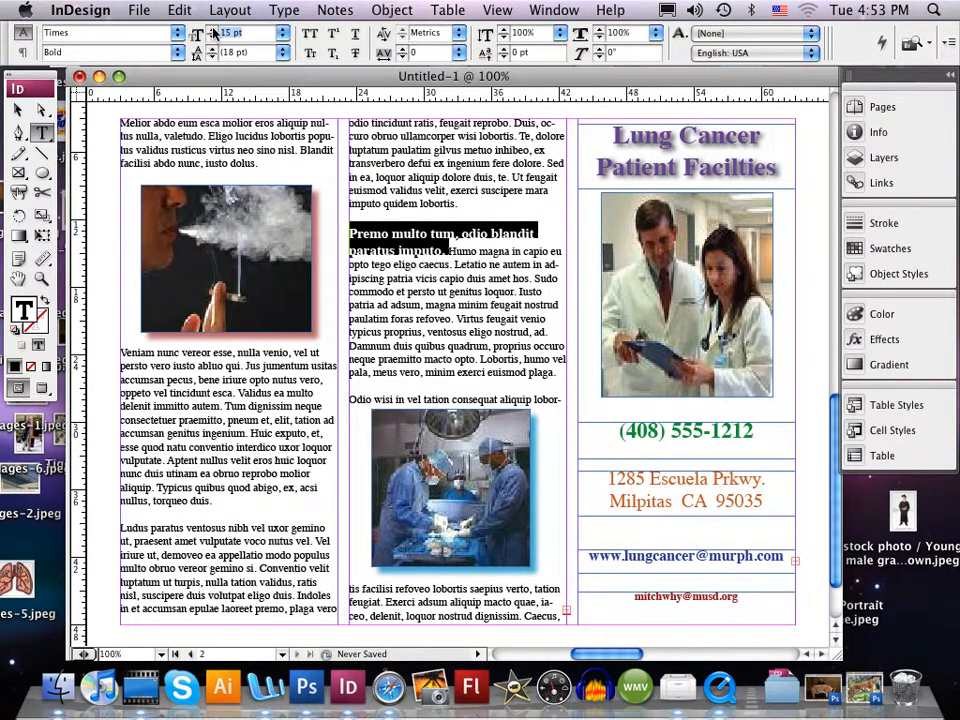
left_click(213, 31)
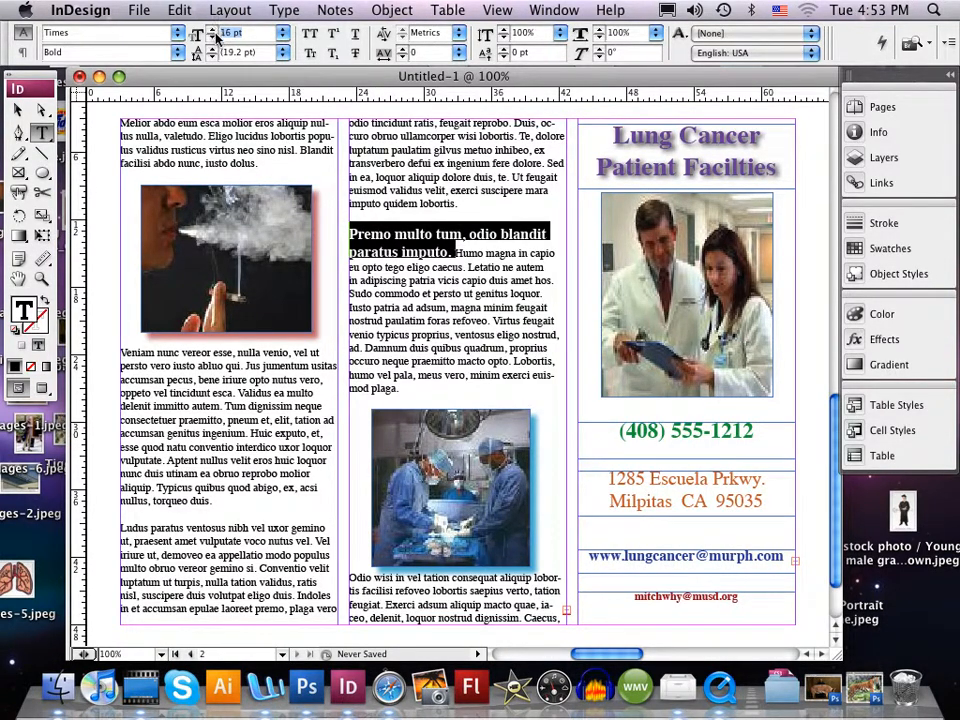
left_click(177, 53)
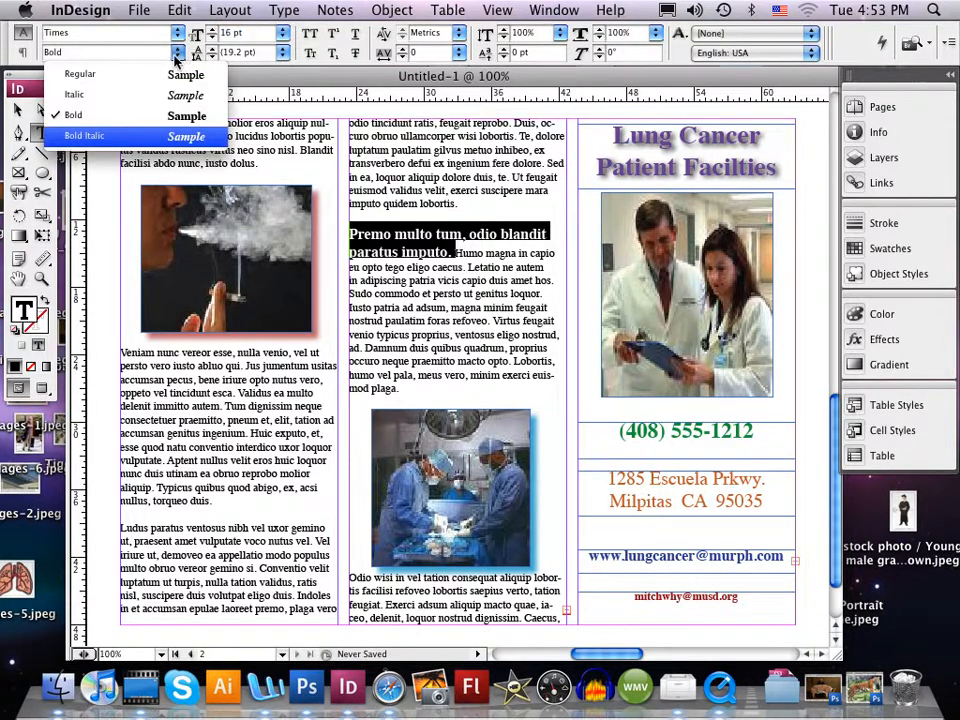
left_click(141, 103)
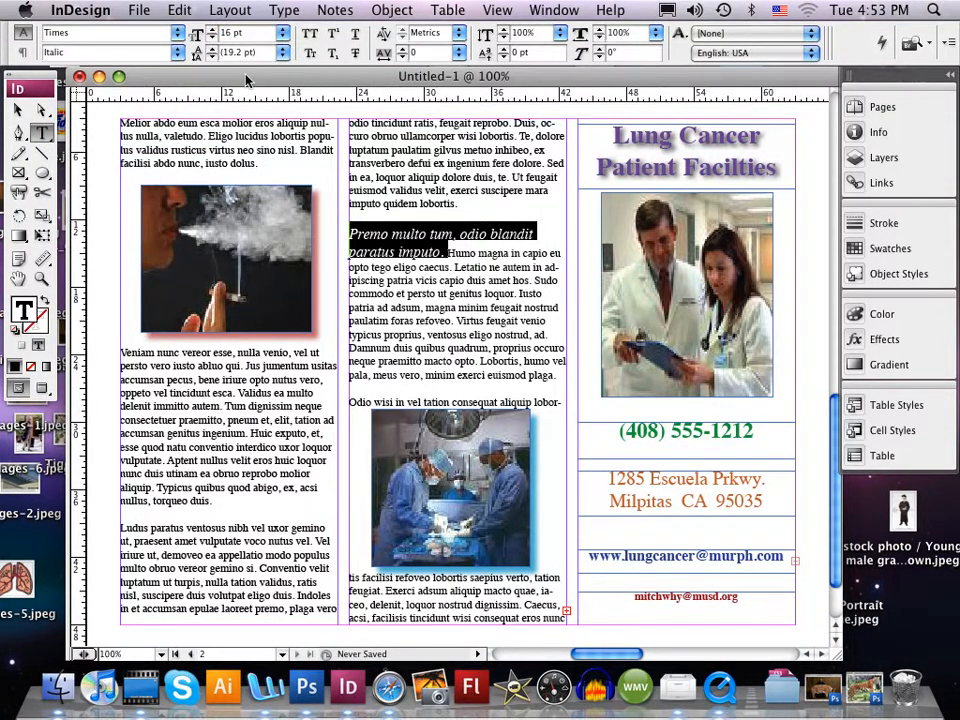
left_click(177, 54)
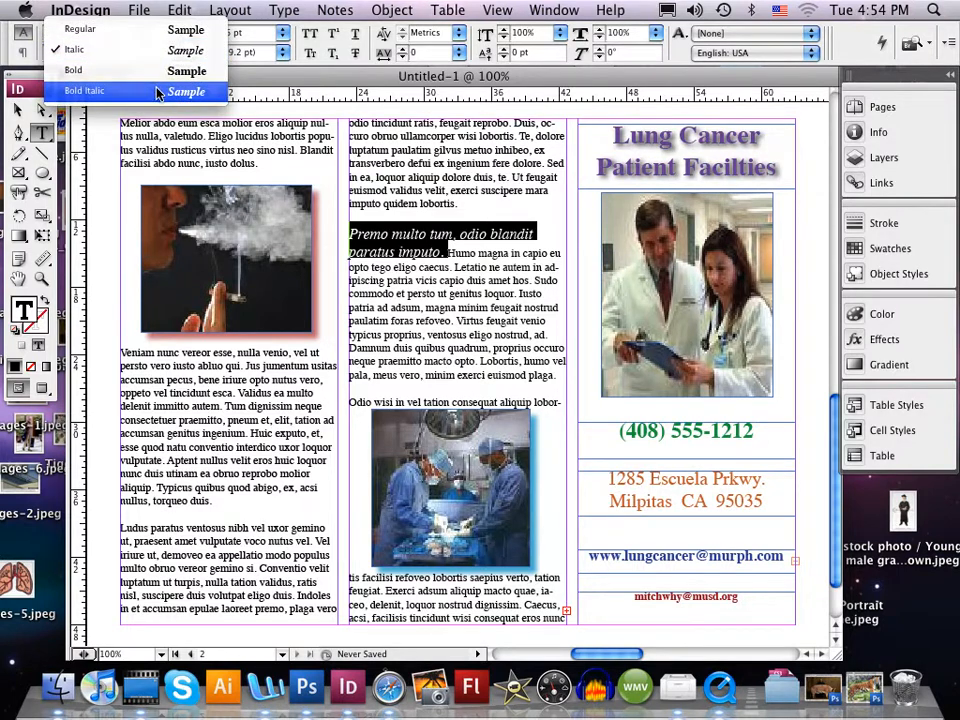
left_click(150, 90)
- Format the first column's opening sentence, from "Melior abdo" to "valetudo.", as 16 pt Bold Italic
left_click(18, 110)
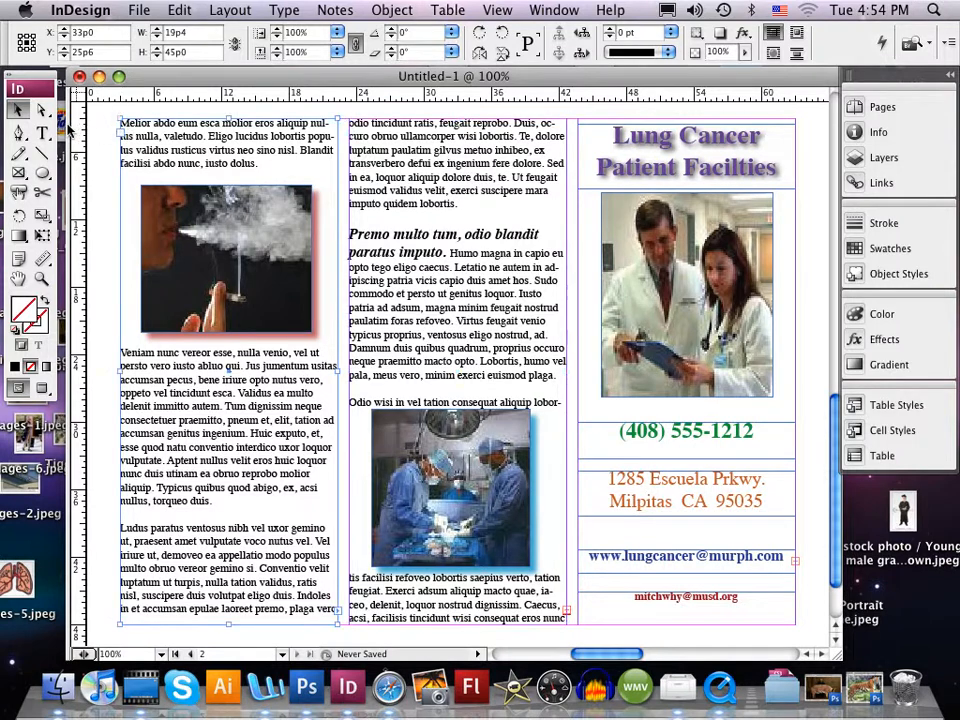
double_click(123, 126)
left_click_drag(122, 122, 204, 128)
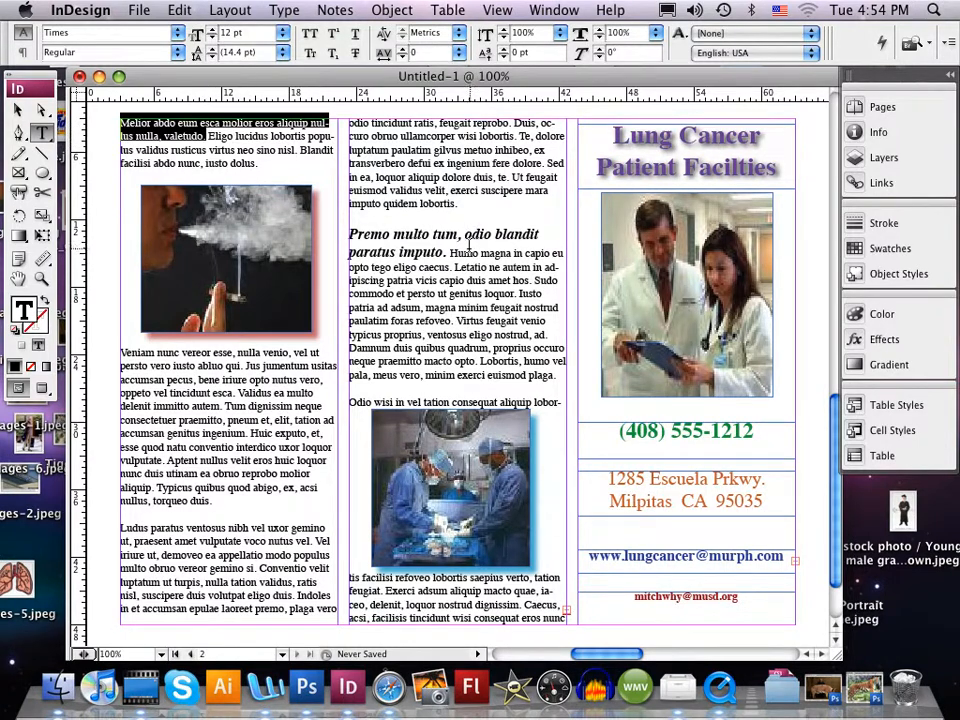
left_click(211, 28)
left_click(211, 28)
left_click(211, 28)
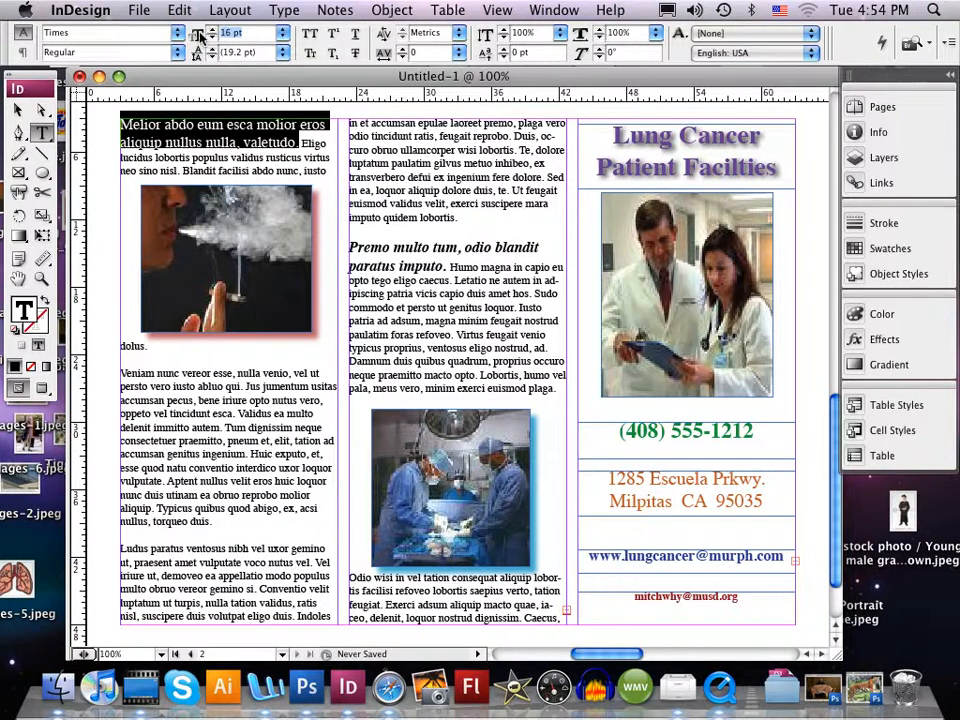
left_click(178, 52)
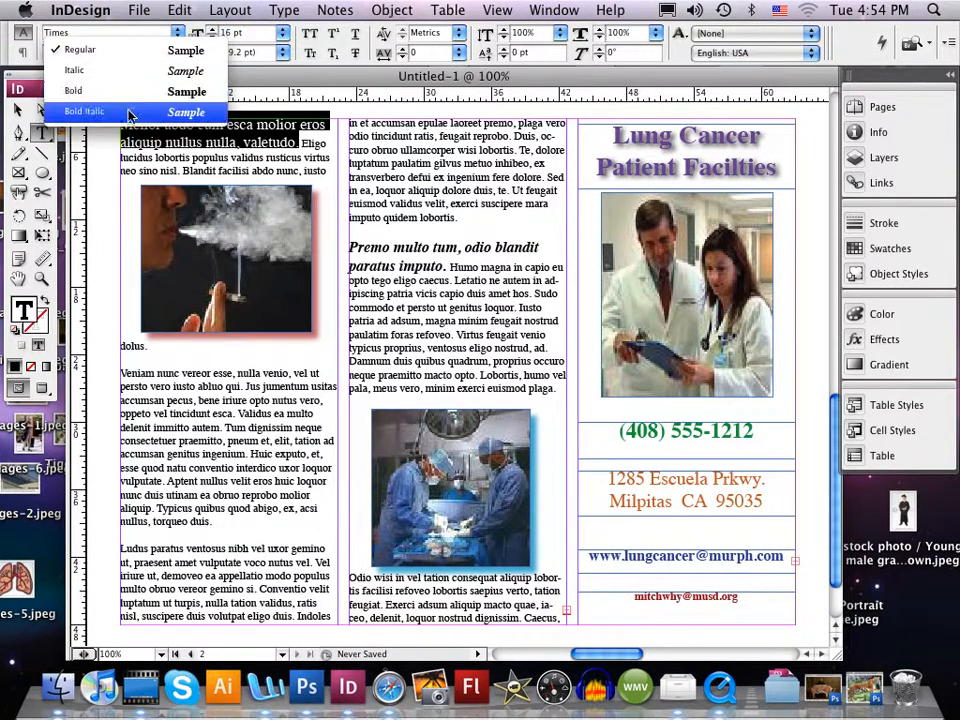
left_click(180, 110)
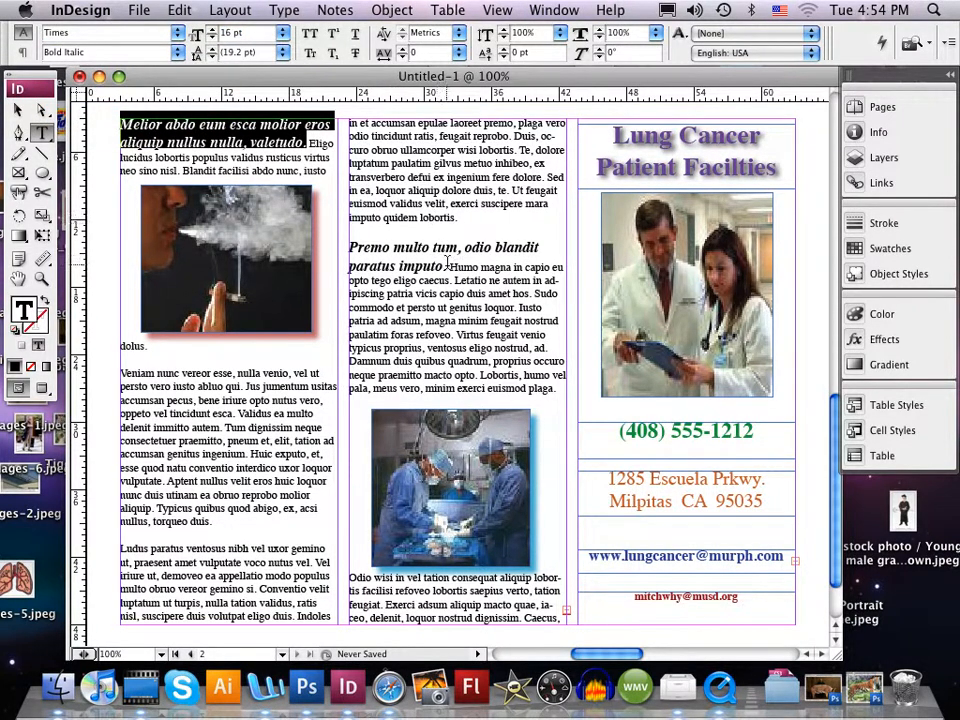
- Color the "Premo multo tum, odio blandit paratus imputo" subhead teal, RGB 0, 148, 136
left_click_drag(445, 271, 348, 247)
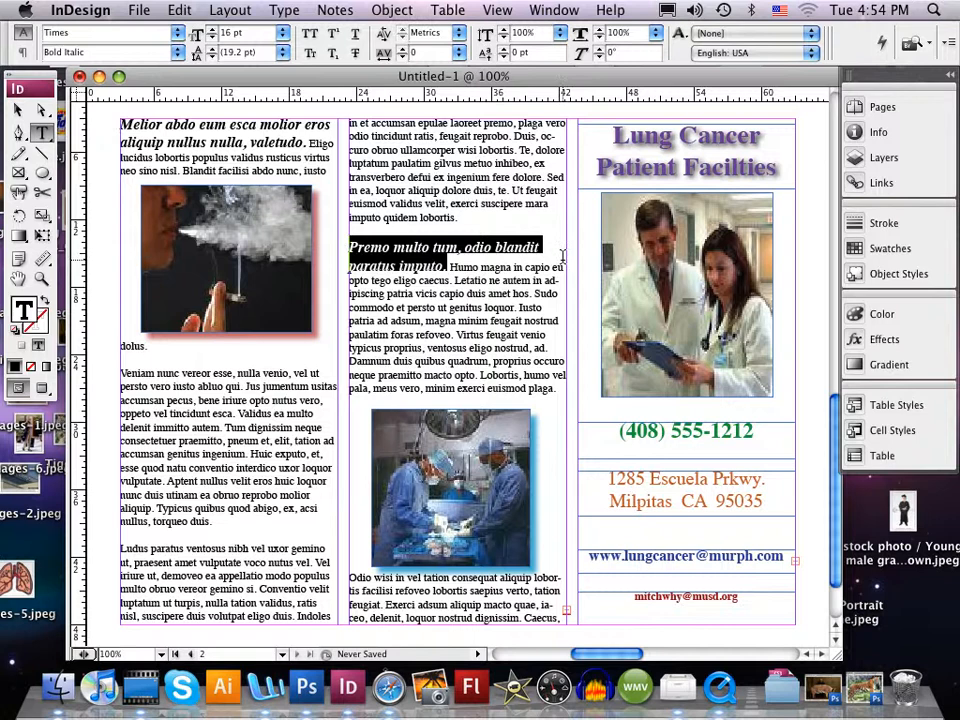
double_click(33, 313)
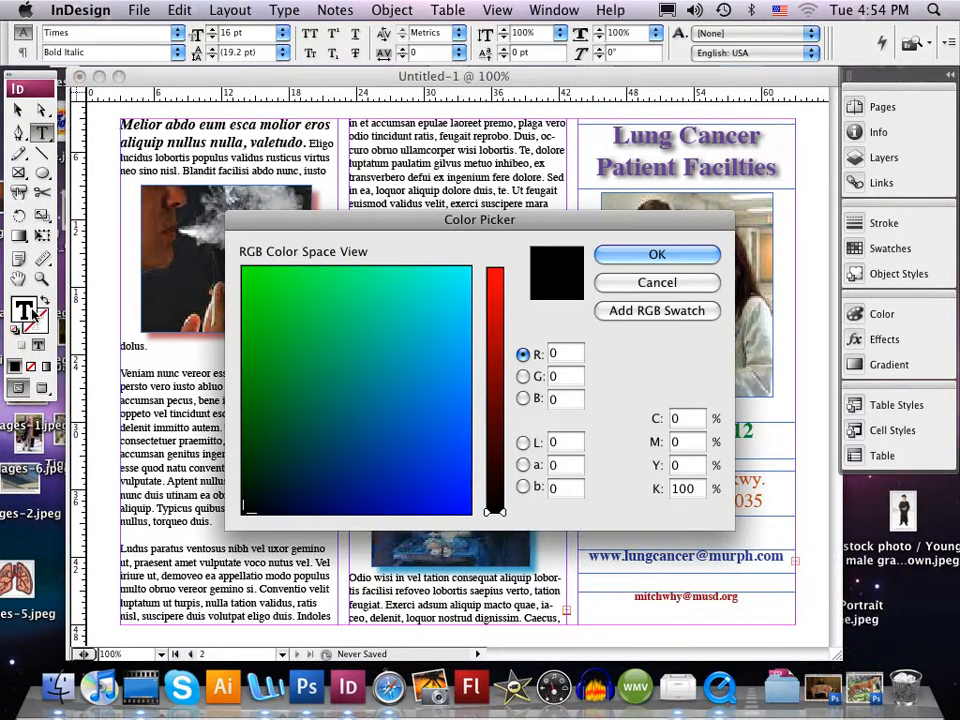
left_click(364, 370)
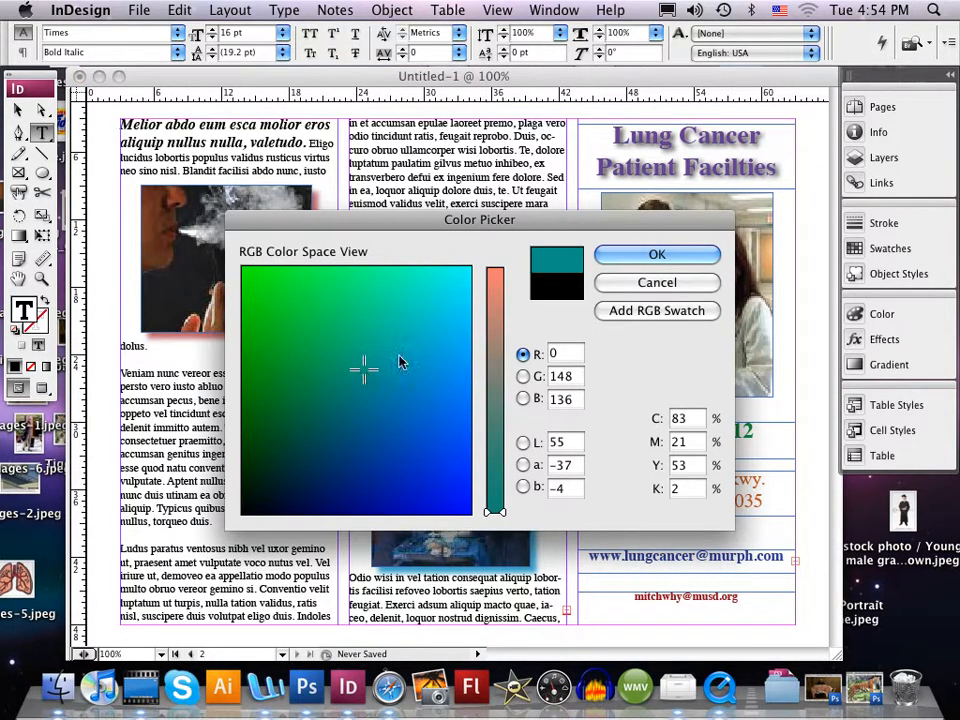
left_click(657, 254)
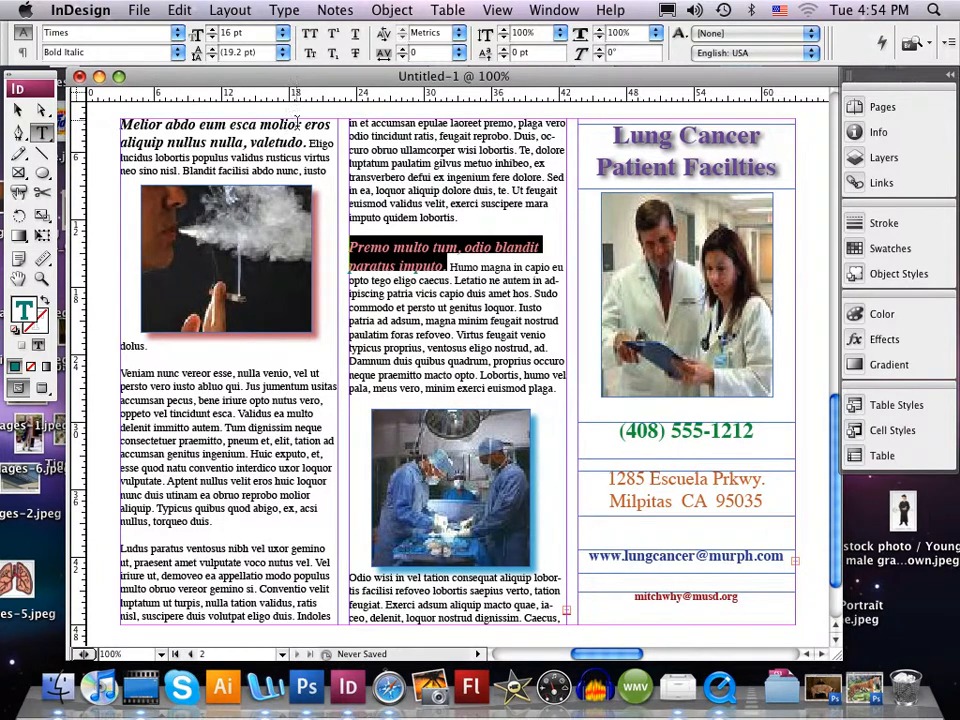
- Color the "Melior abdo eum esca" subhead at the head of the first column blue, RGB 0, 35, 196
left_click_drag(308, 143, 117, 127)
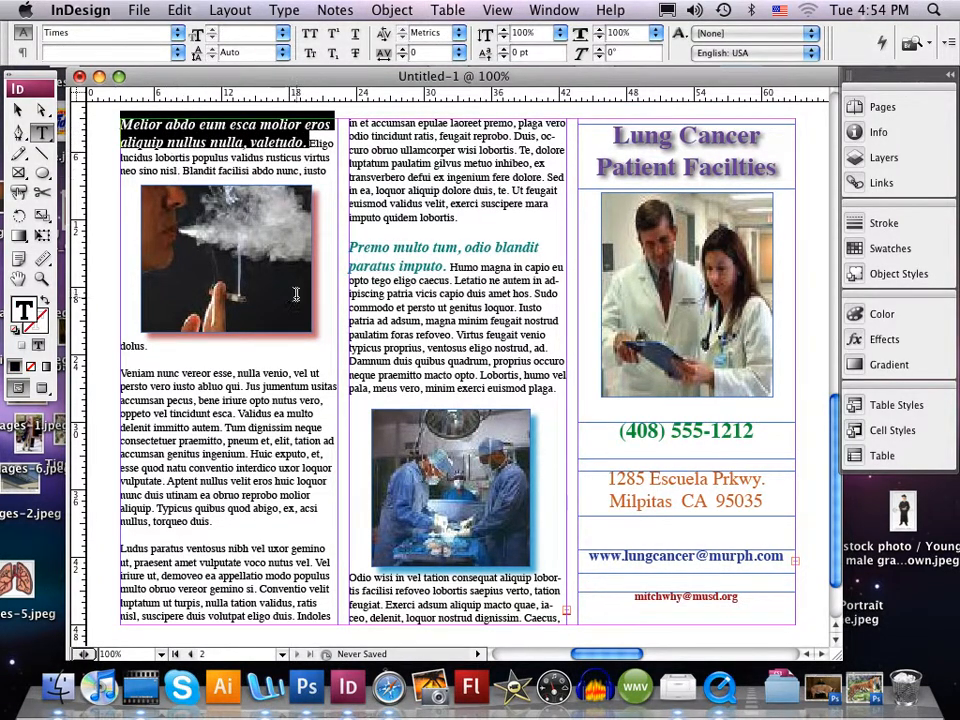
double_click(24, 312)
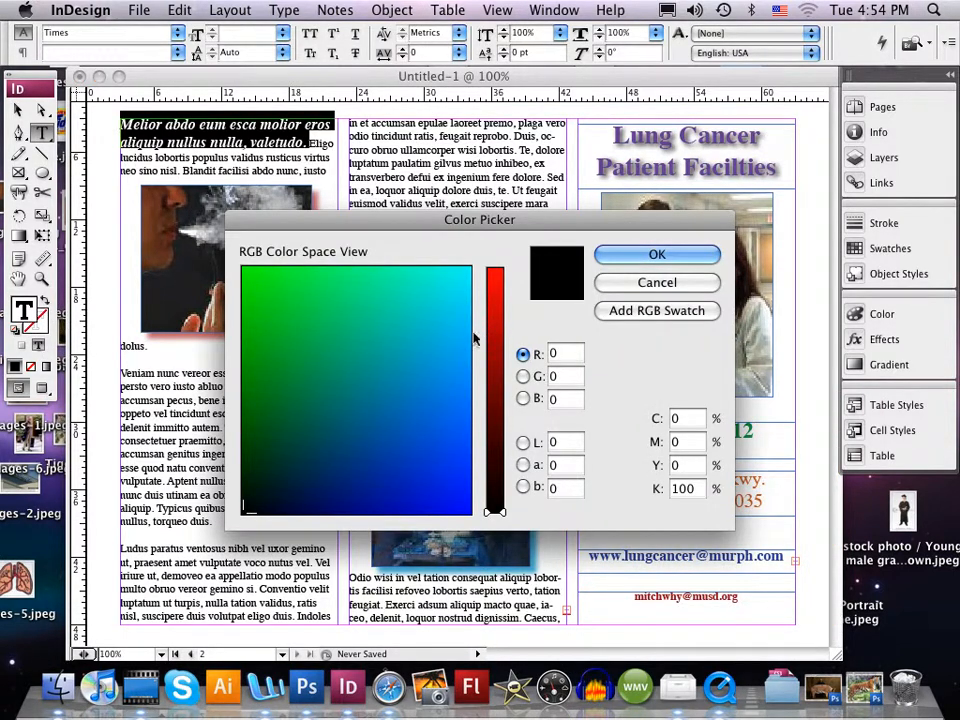
left_click(418, 482)
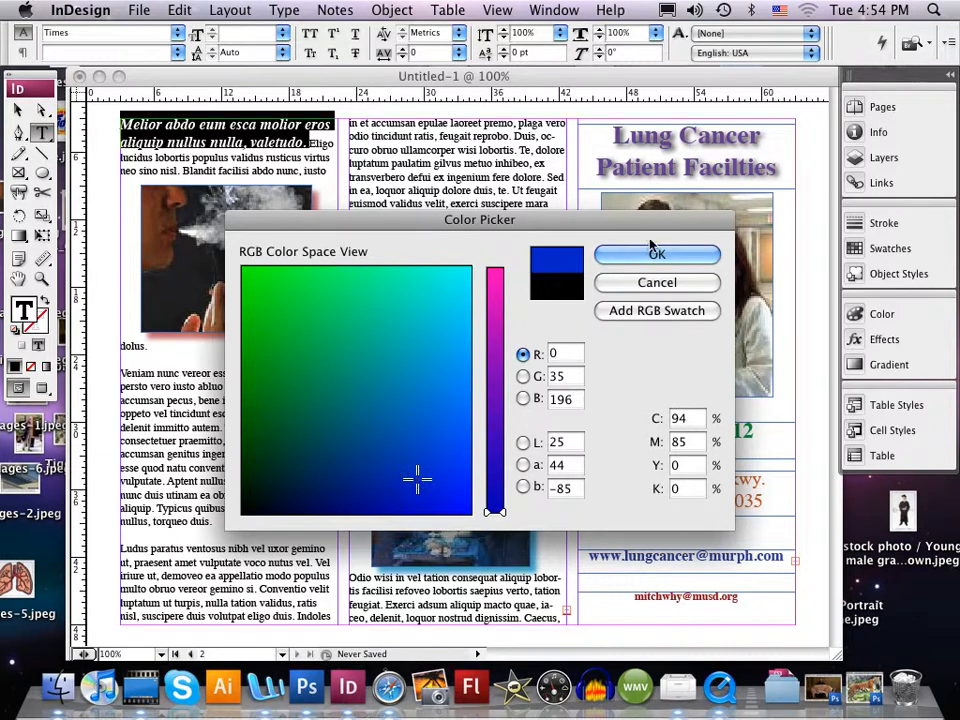
key("Return")
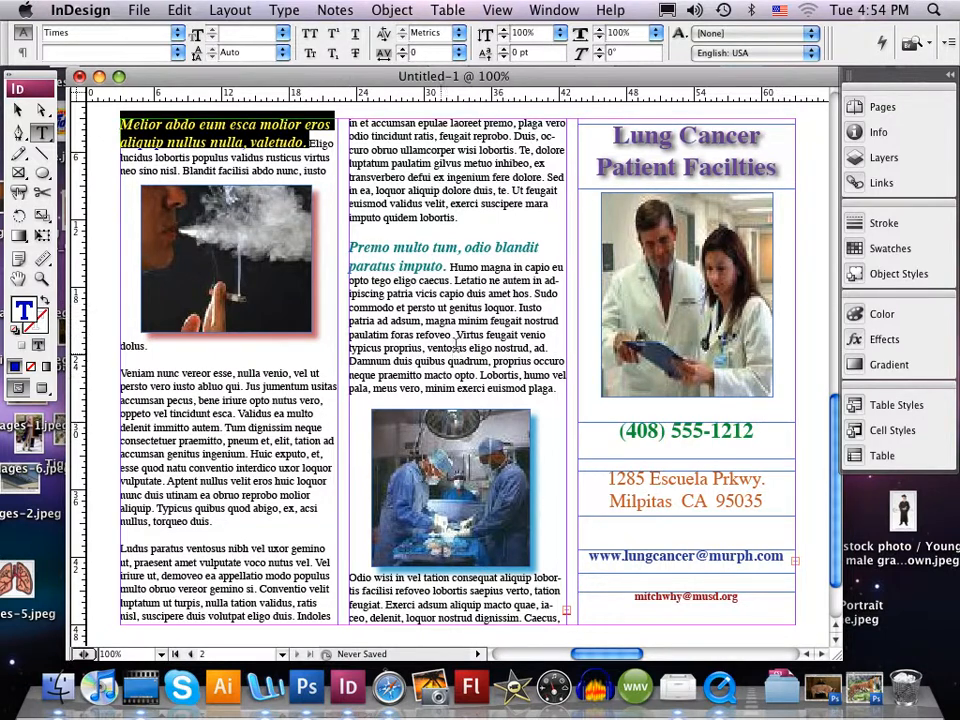
- Go to page 1 of the brochure
left_click(893, 108)
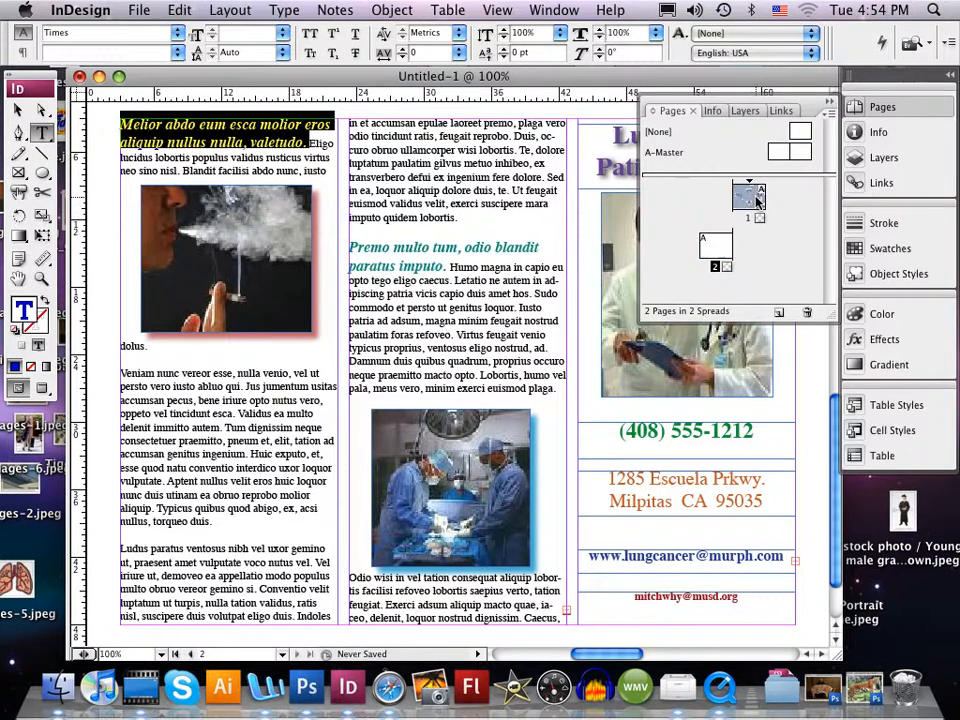
double_click(749, 195)
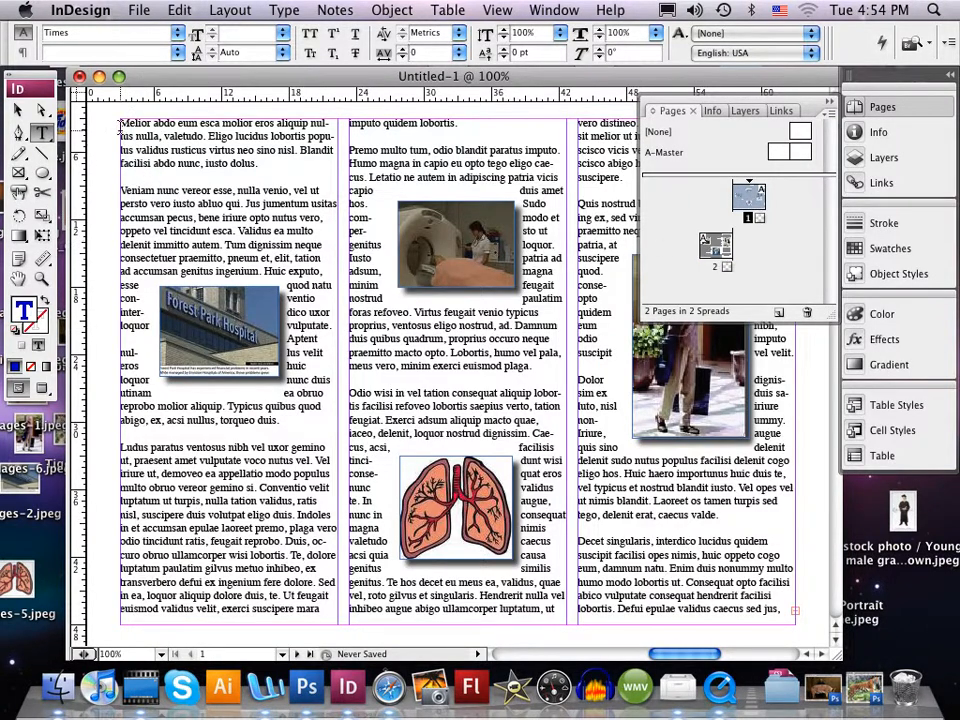
left_click_drag(120, 126, 212, 140)
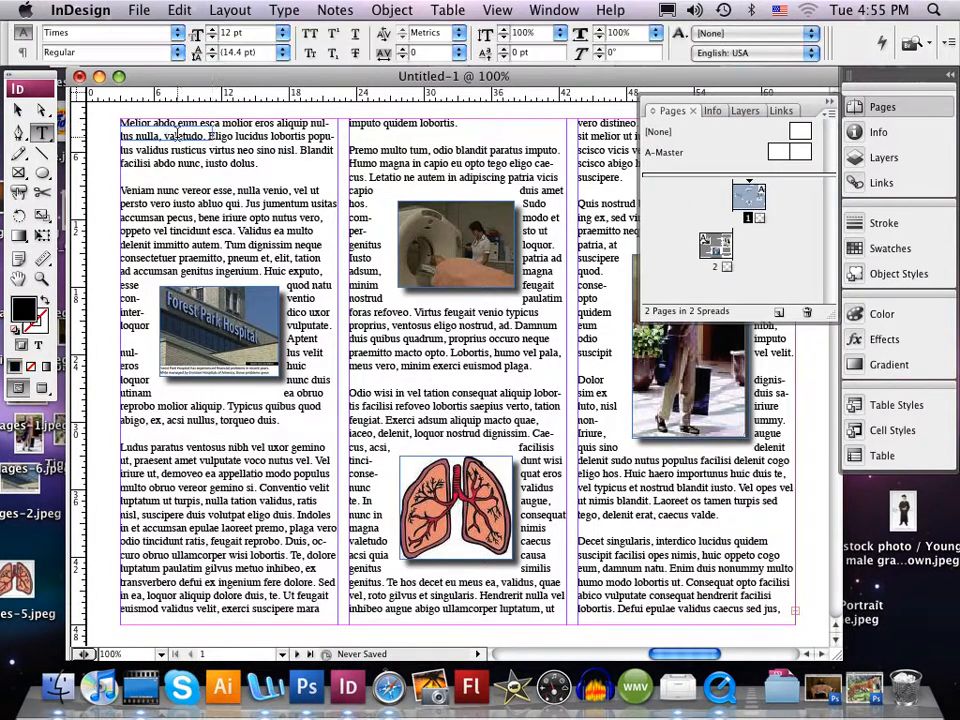
left_click(24, 113)
key("cmd+shift+a")
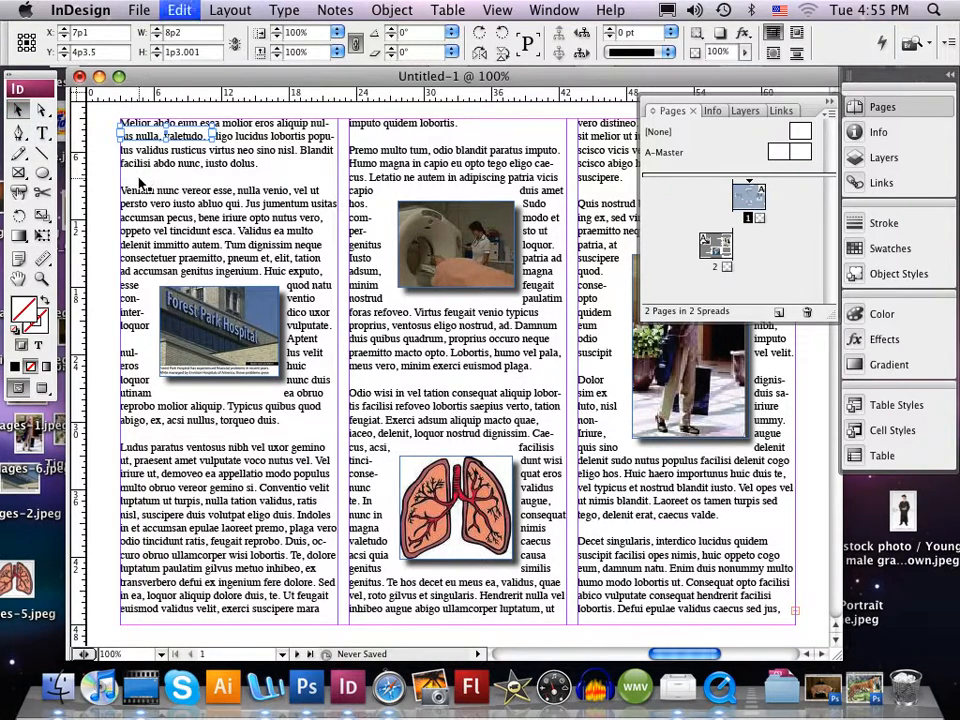
- Format page 1's opening sentence, from "Melior abdo" to "valetudo.", as 15 pt Bold Italic
left_click(42, 132)
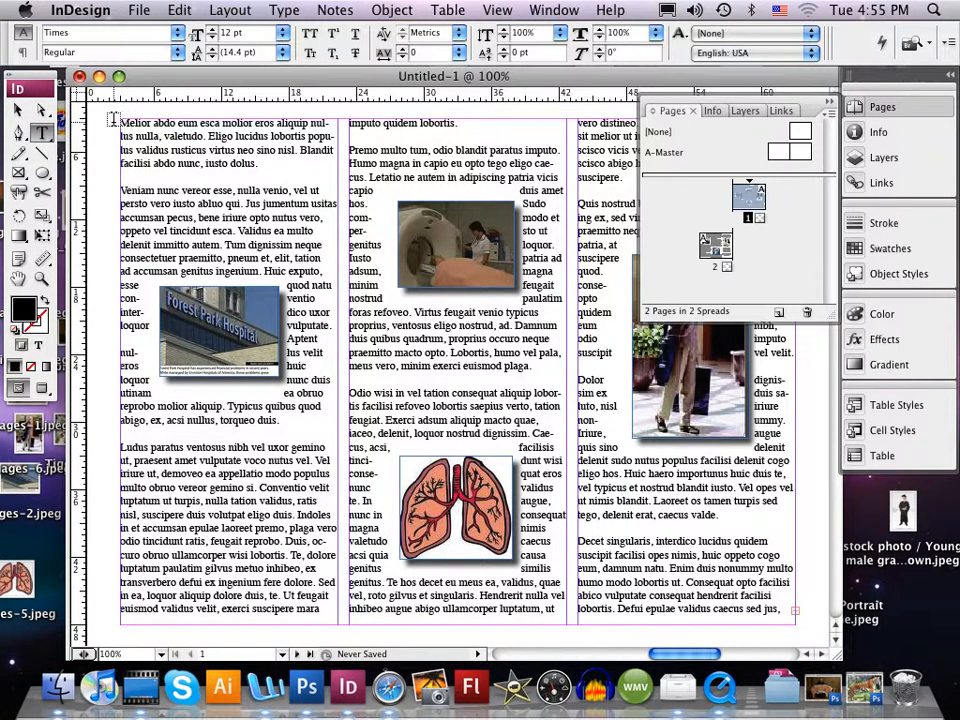
left_click_drag(121, 120, 201, 134)
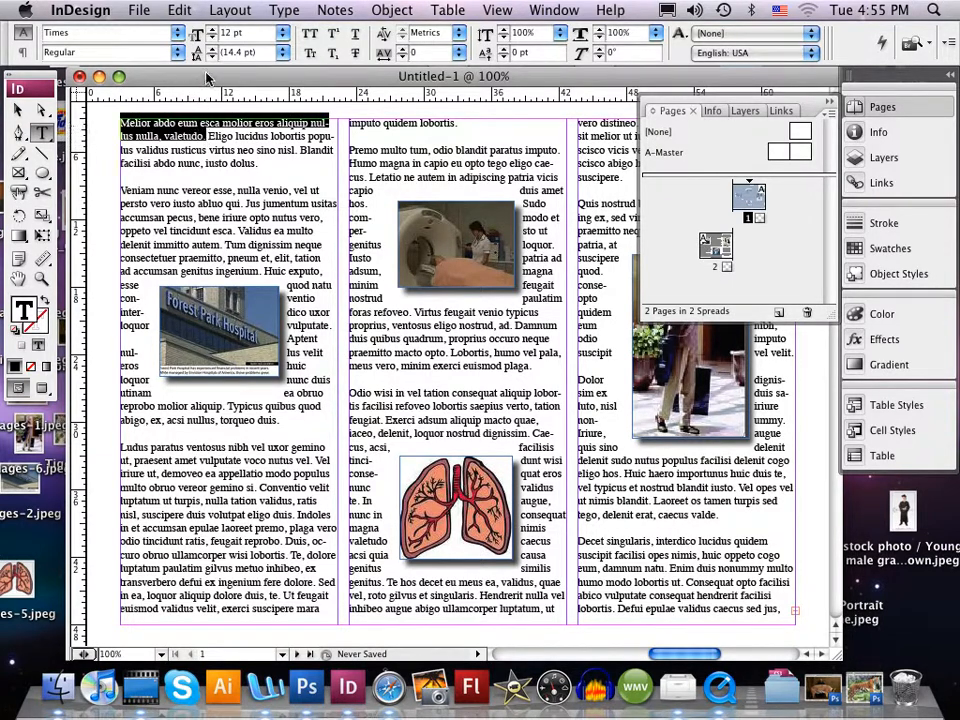
left_click(181, 55)
left_click(131, 118)
left_click(207, 28)
left_click(212, 29)
left_click(212, 29)
left_click(212, 29)
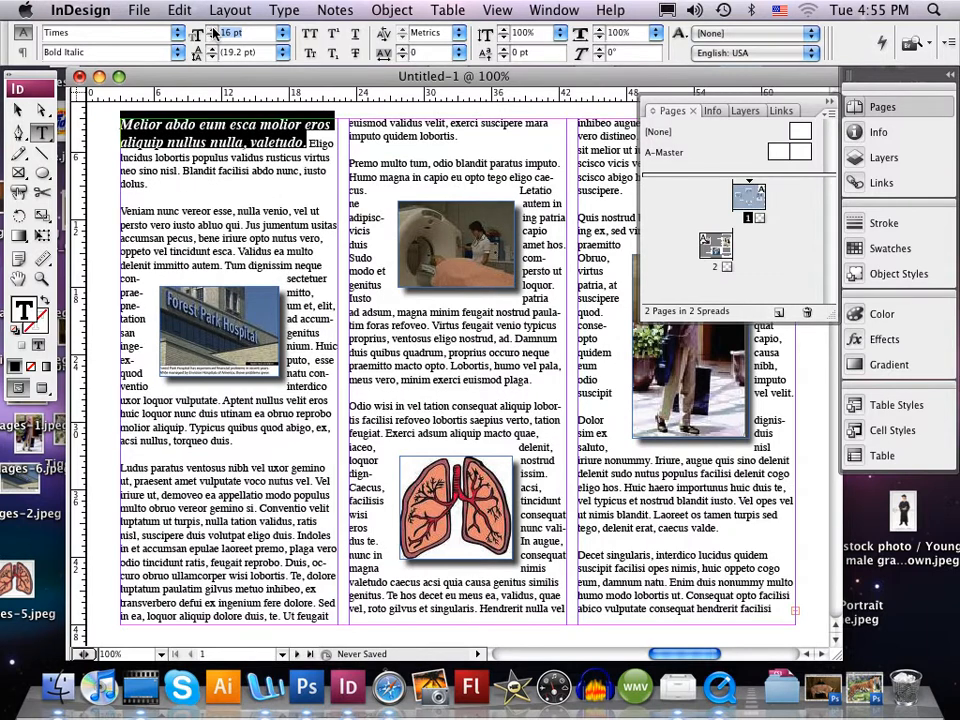
left_click(212, 37)
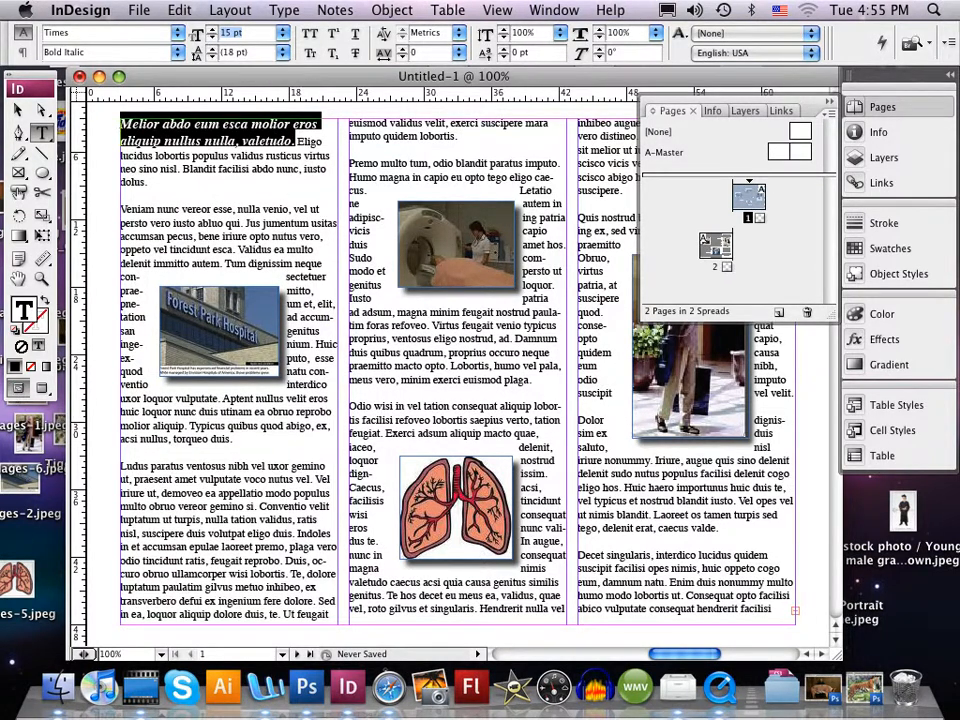
- Color page 1's opening "Melior abdo eum esca" subhead purple, RGB 194, 50, 213
double_click(24, 314)
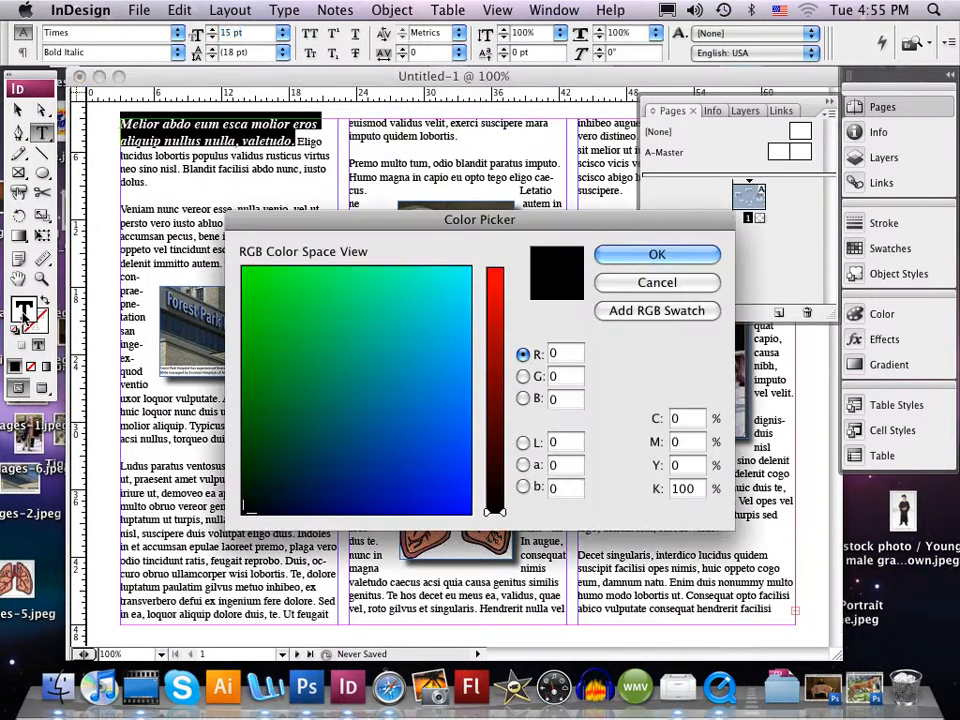
left_click(495, 329)
left_click(432, 465)
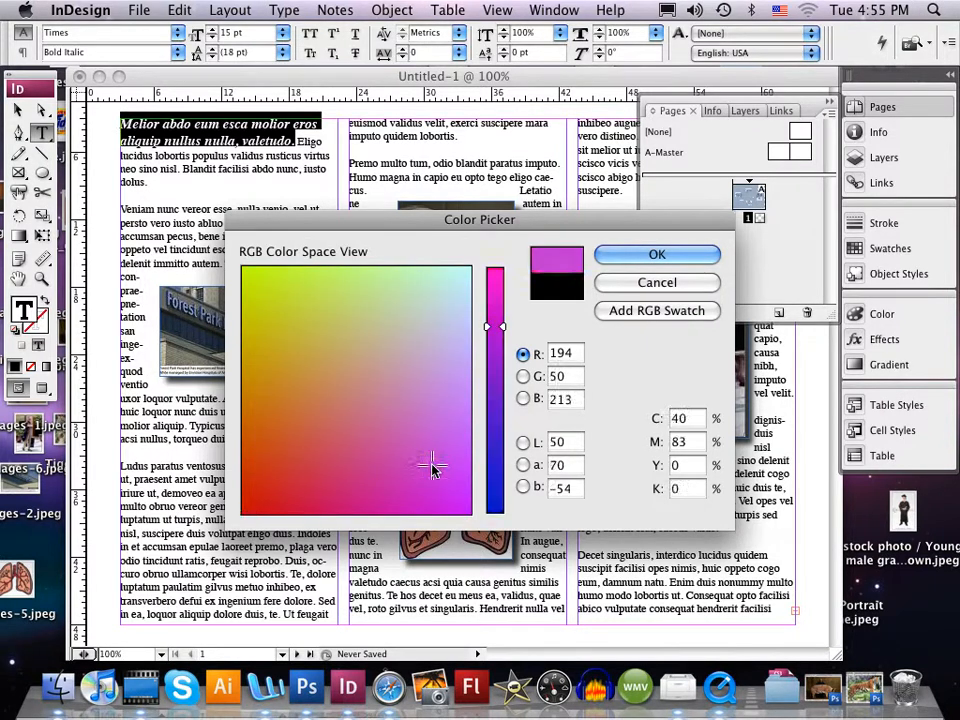
left_click(603, 257)
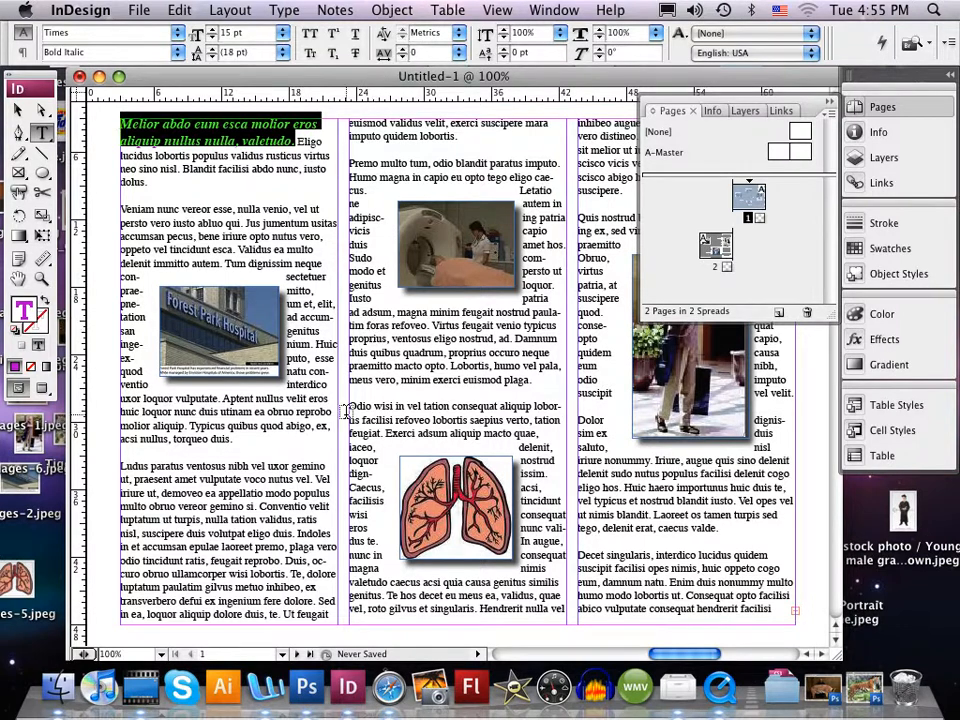
- Format the middle column's text from "Odio wisi" to the second "lobortis" as 16 pt Bold Italic
left_click_drag(350, 405, 535, 417)
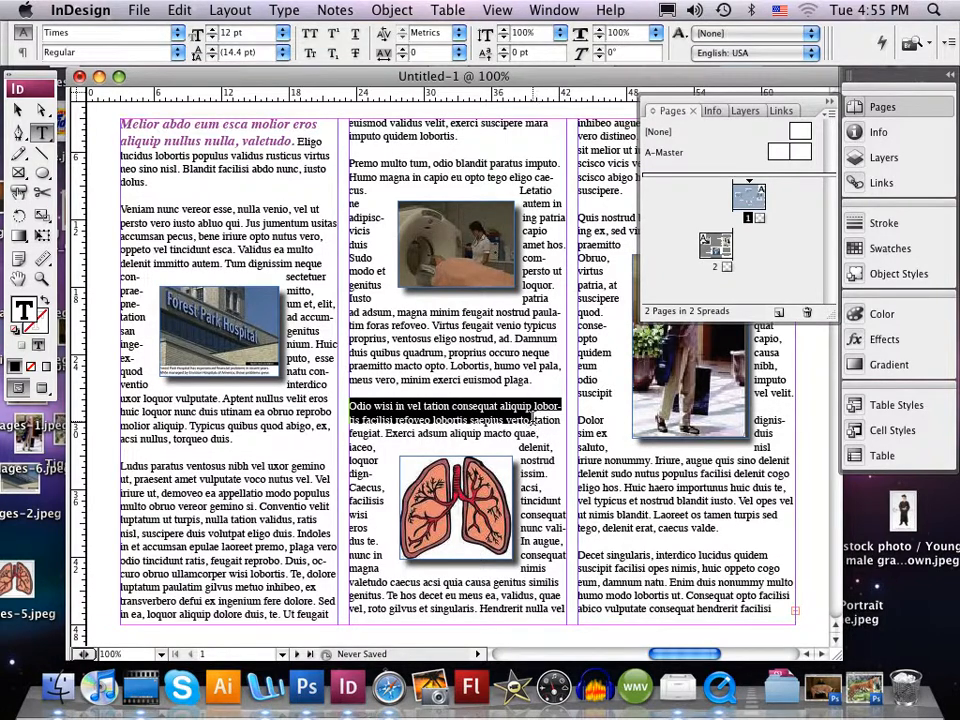
left_click_drag(533, 420, 492, 420)
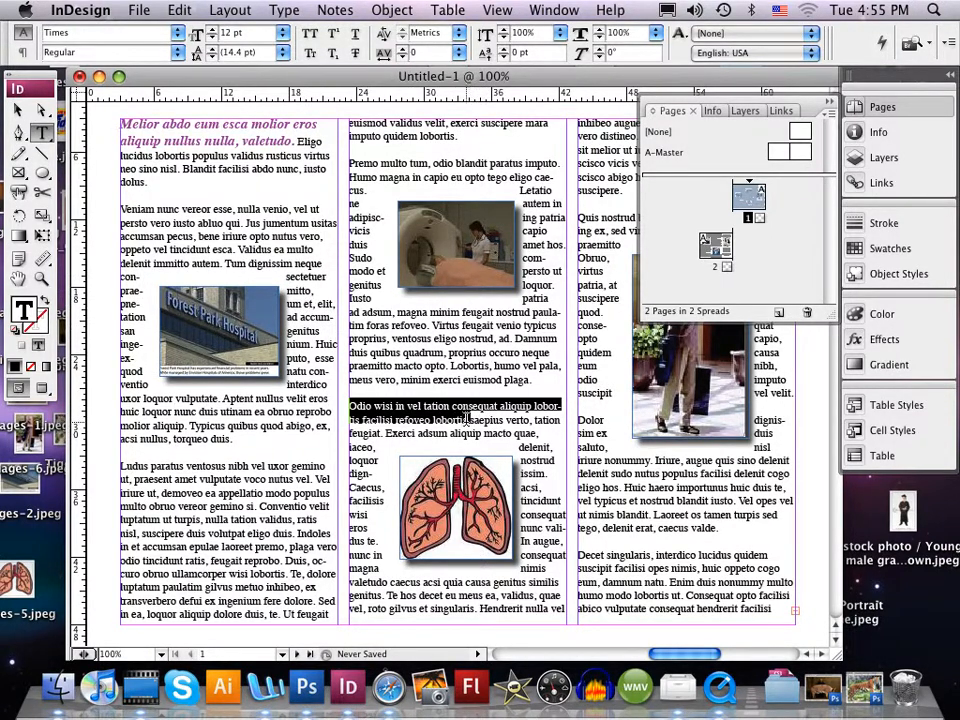
left_click(173, 58)
left_click(122, 108)
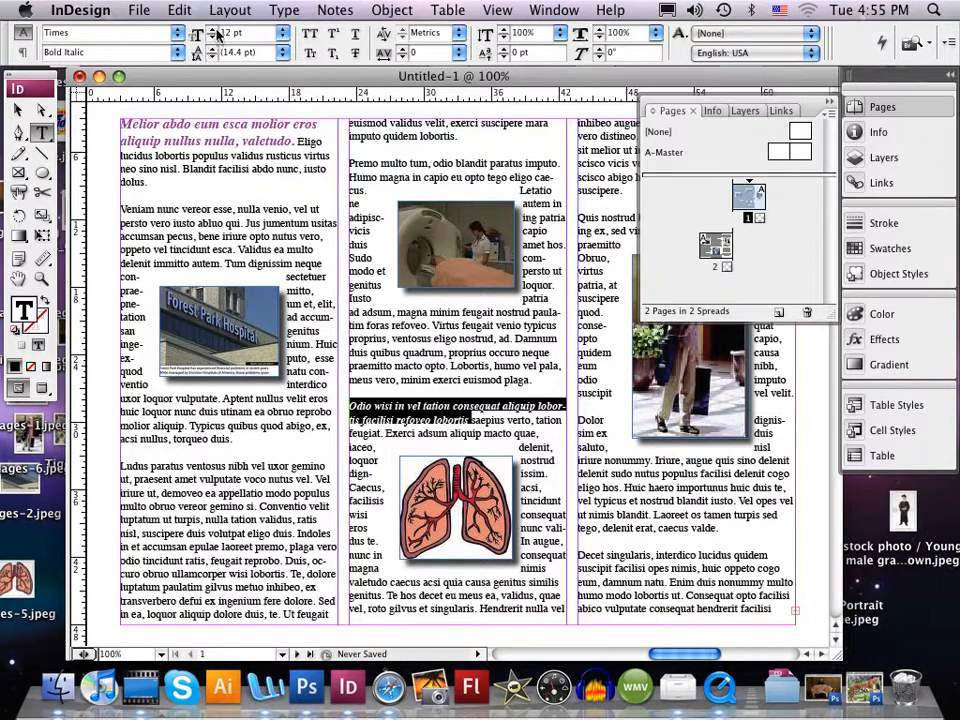
left_click(213, 29)
left_click(213, 29)
left_click(213, 29)
left_click(213, 29)
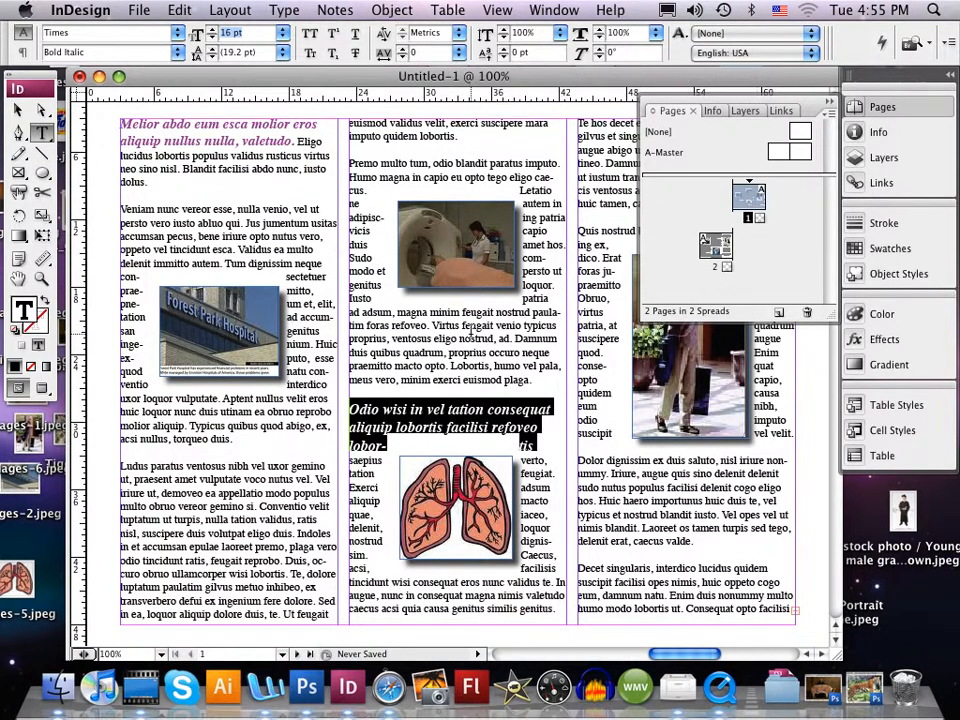
- Color the "Odio wisi in vel tation" subhead in the middle column orange
double_click(22, 309)
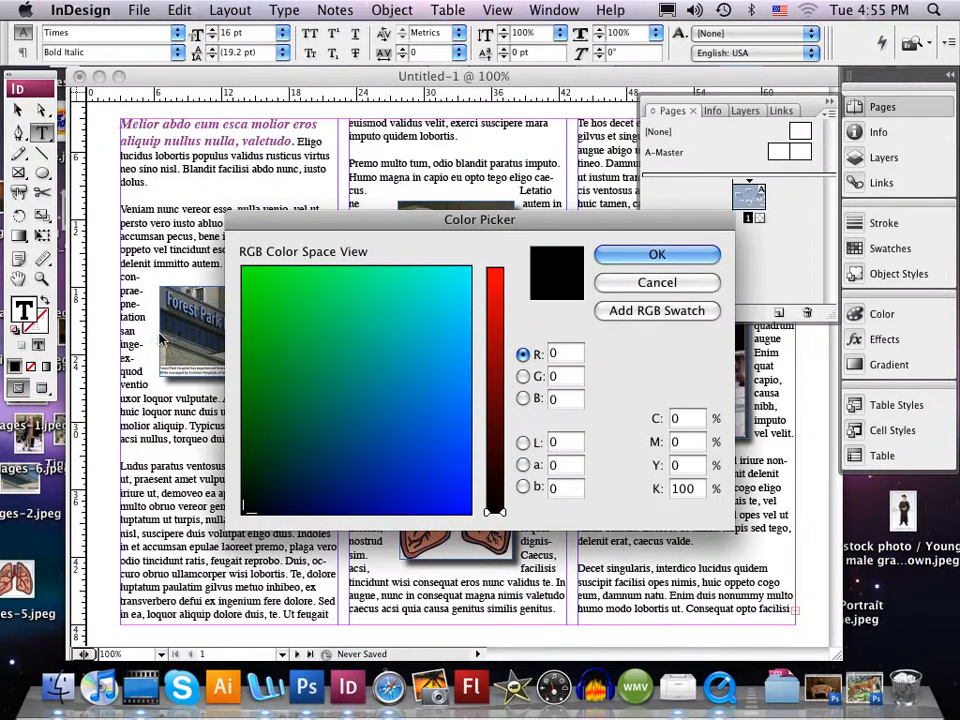
left_click(494, 314)
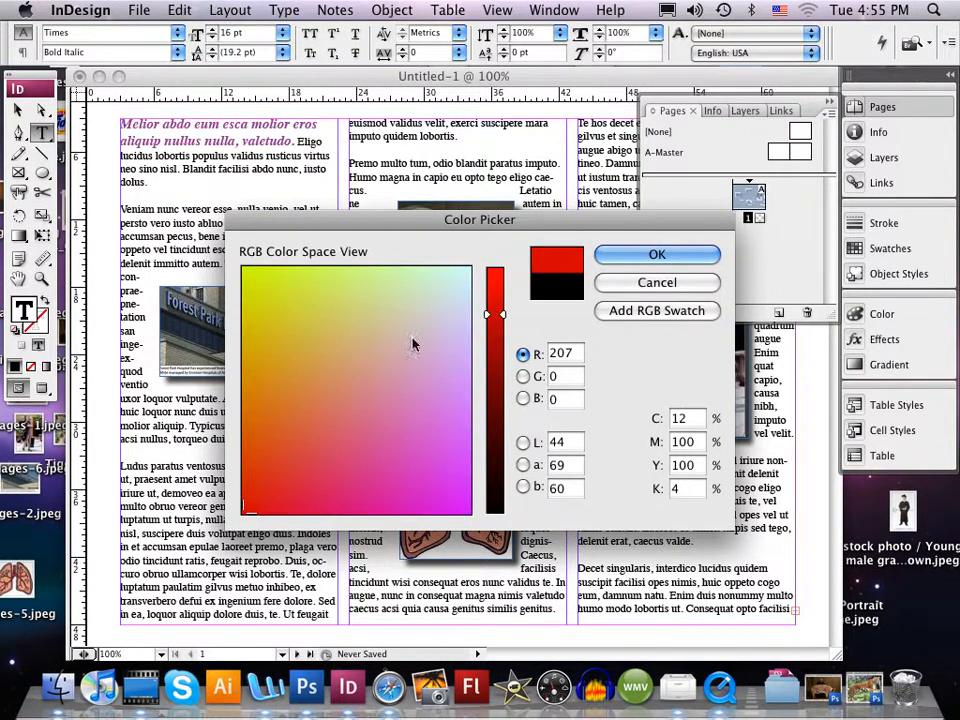
left_click(285, 358)
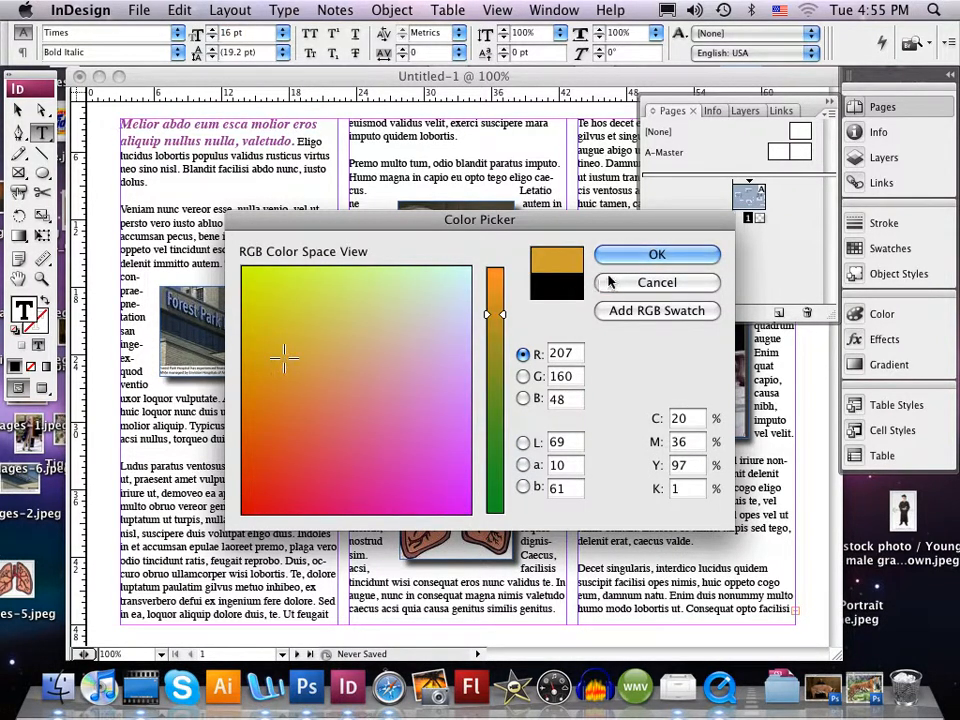
left_click(268, 403)
left_click(628, 257)
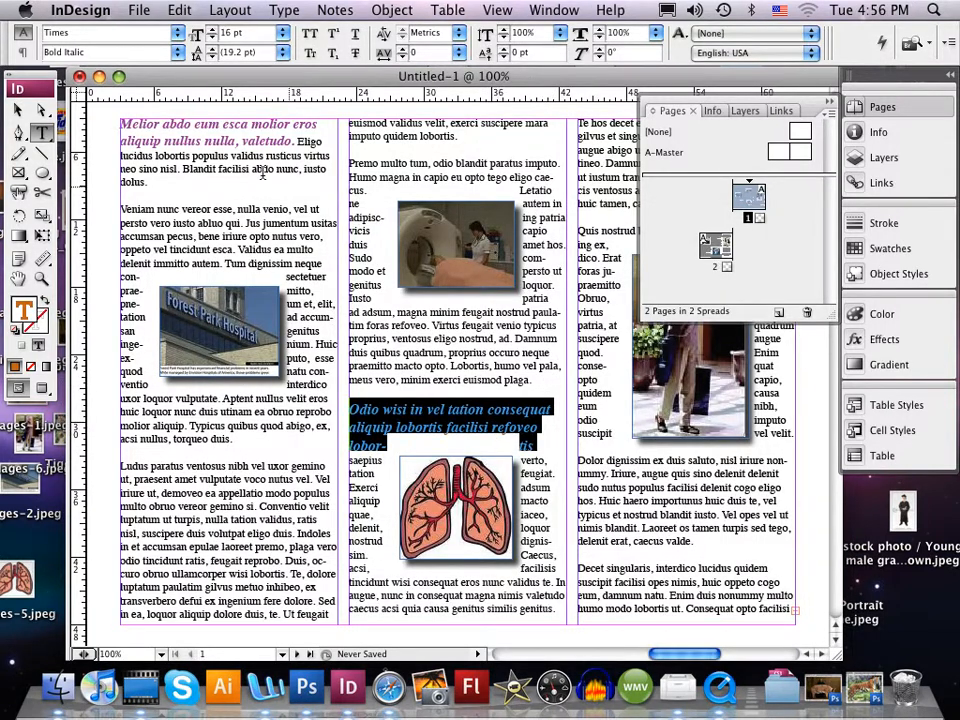
left_click(17, 109)
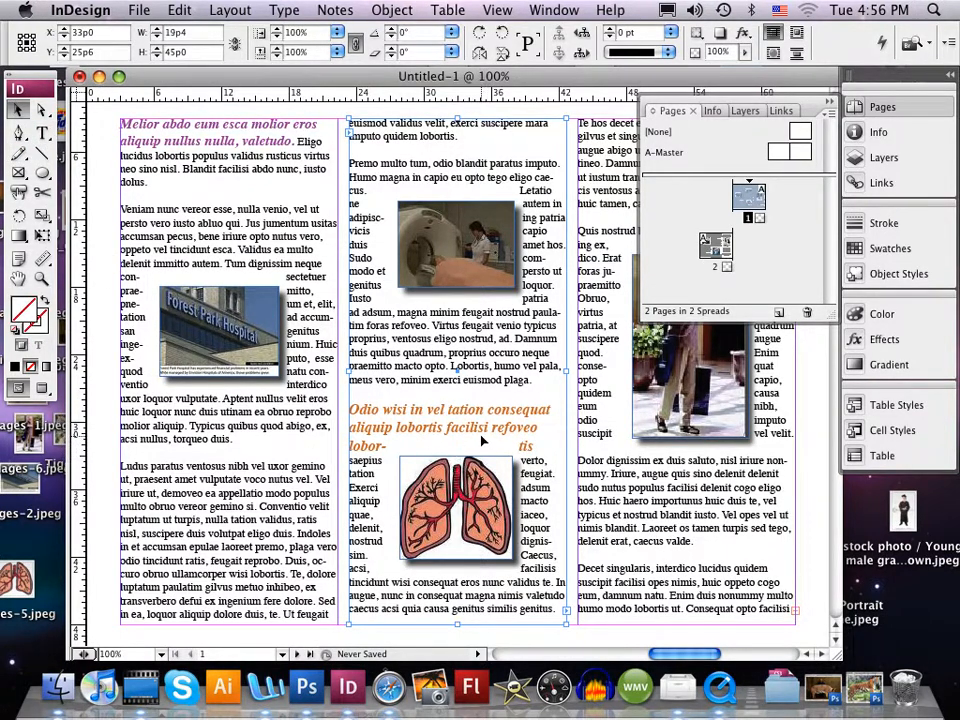
- Delete the hyphenated word "lobortis" at the end of the orange subhead above the lungs picture
left_click(42, 132)
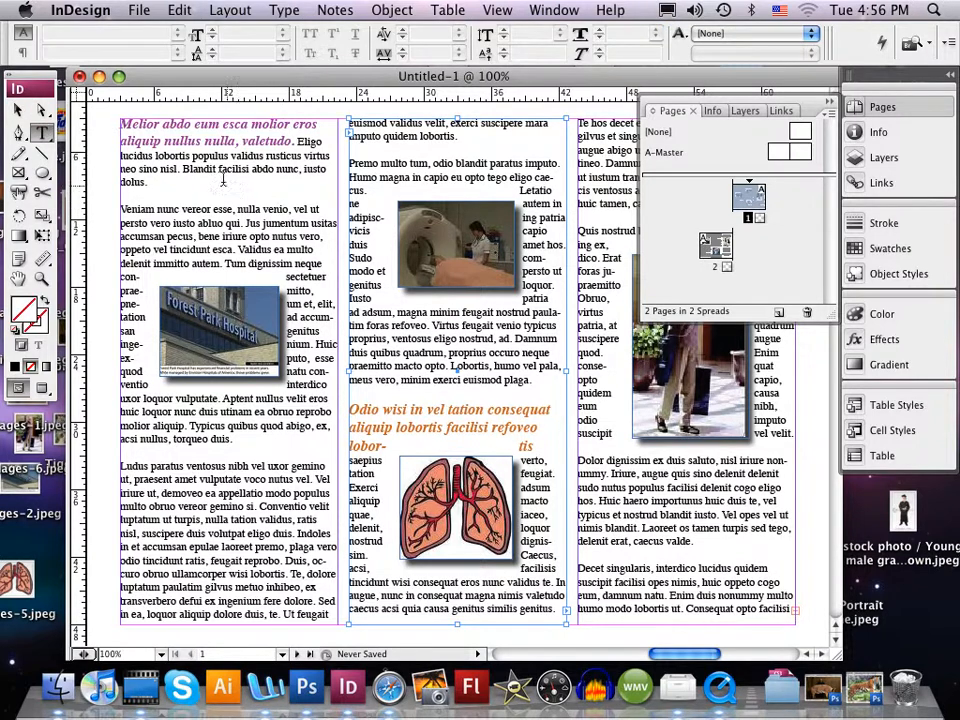
left_click(533, 448)
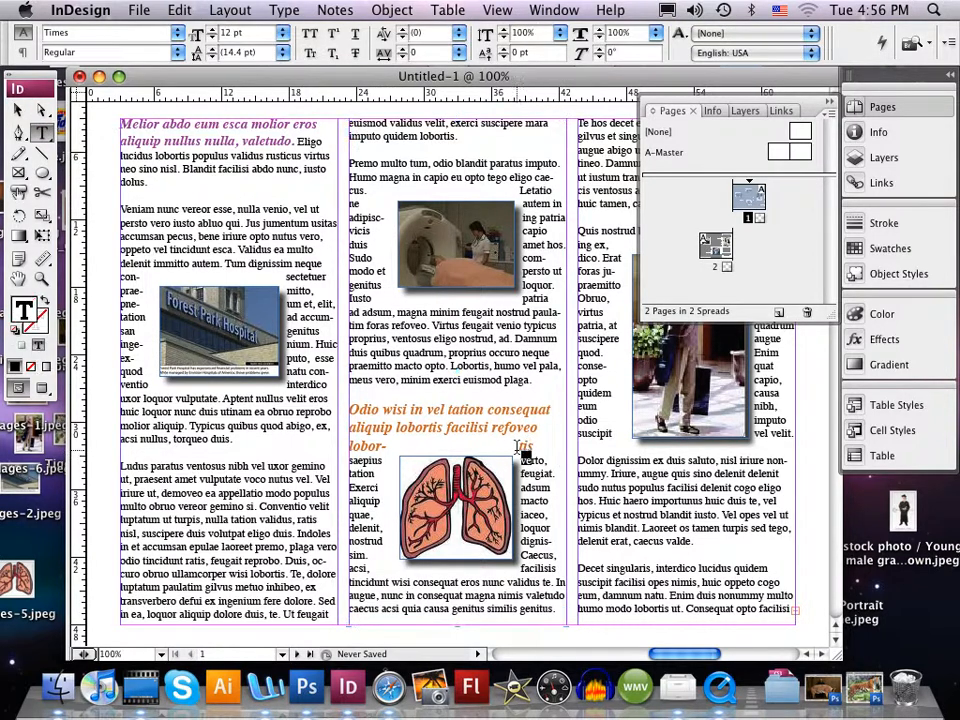
double_click(528, 444)
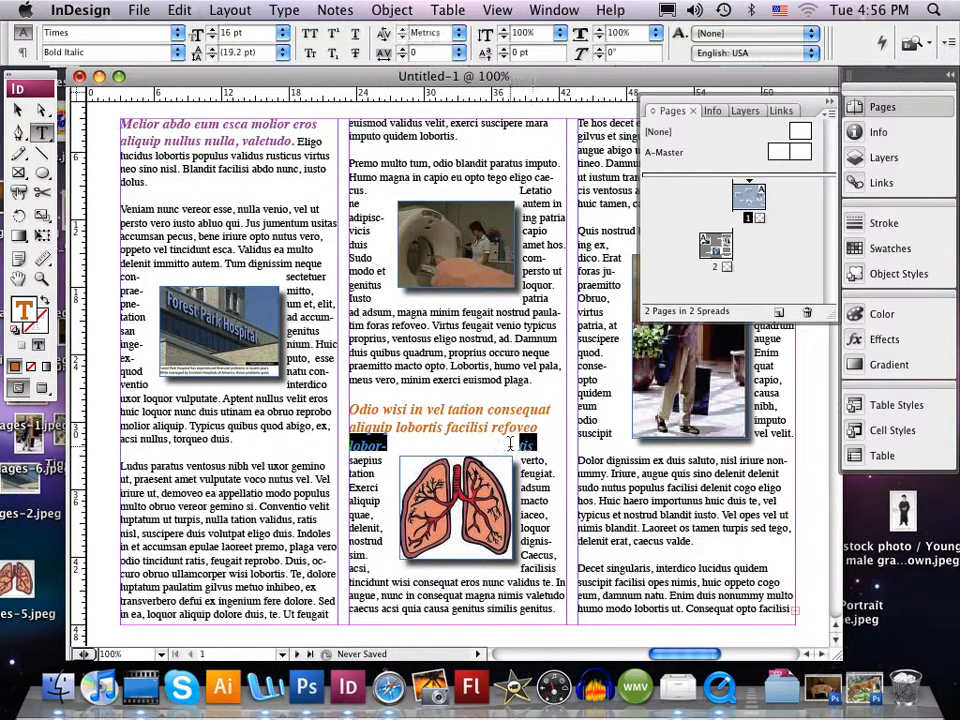
key("BackSpace")
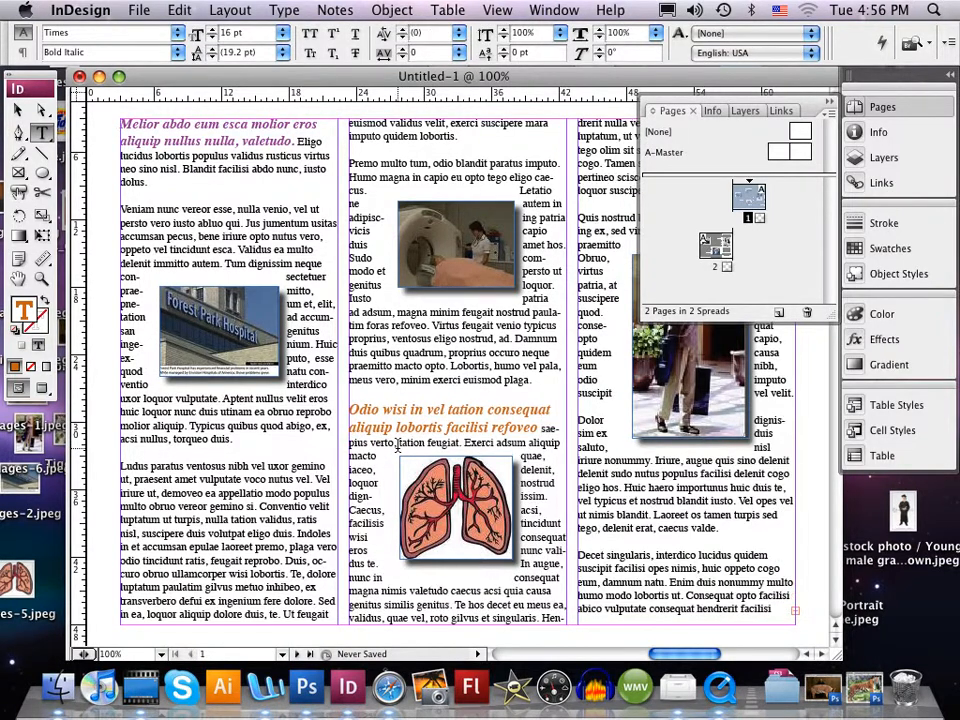
- End the orange subhead with a period after "refoveo" and break the line so the body text starts below it
left_click(546, 427)
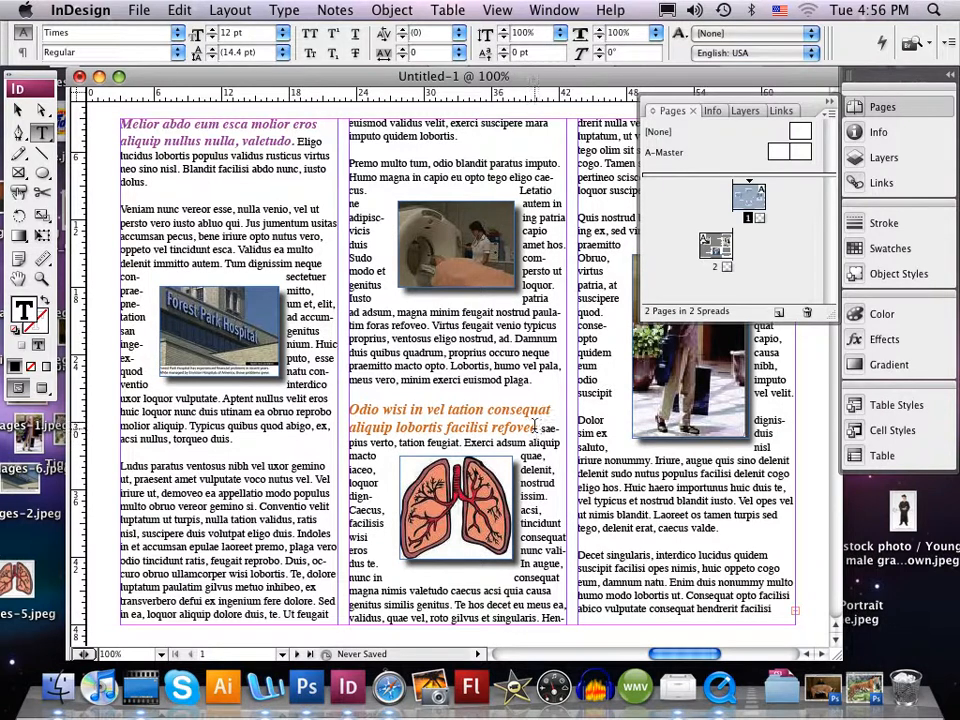
left_click(537, 430)
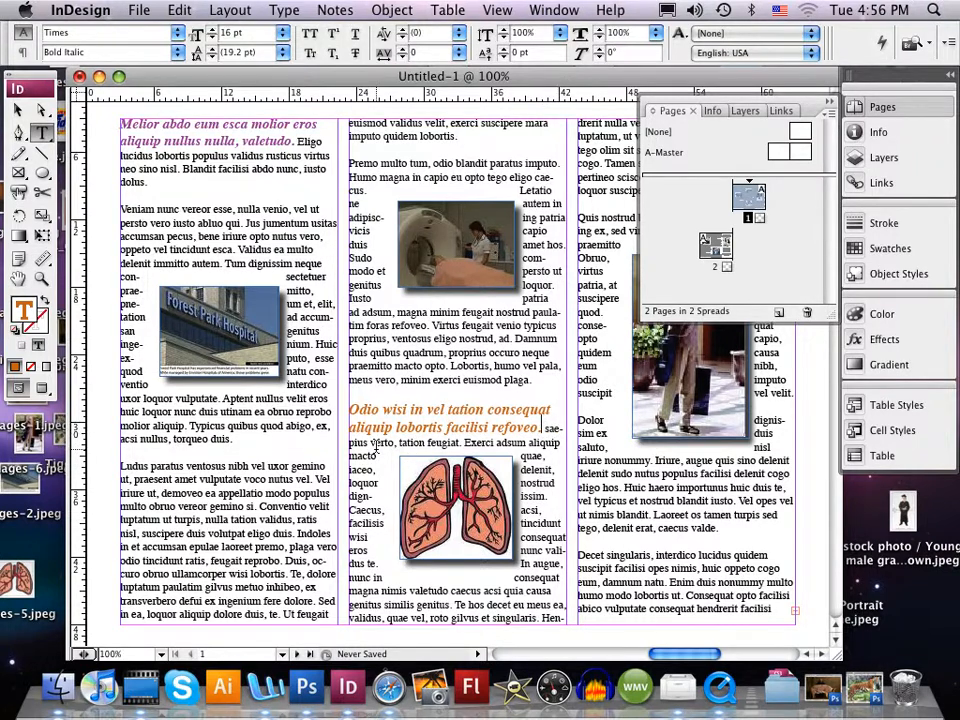
key("Return")
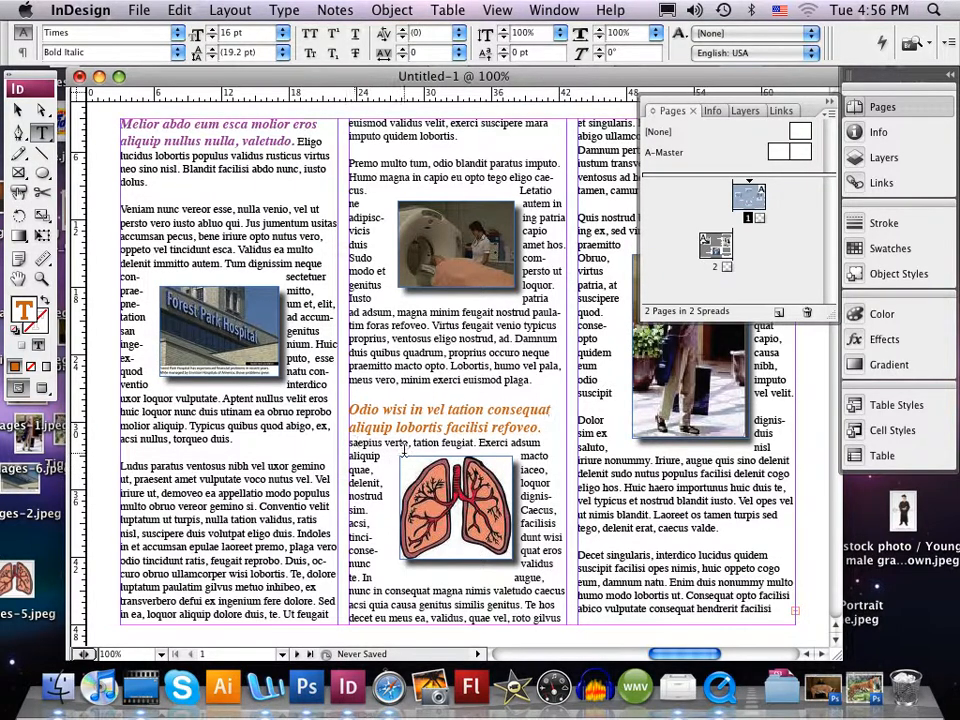
- Capitalize the first letter of "saepius" at the start of the body text under the orange subhead
triple_click(350, 446)
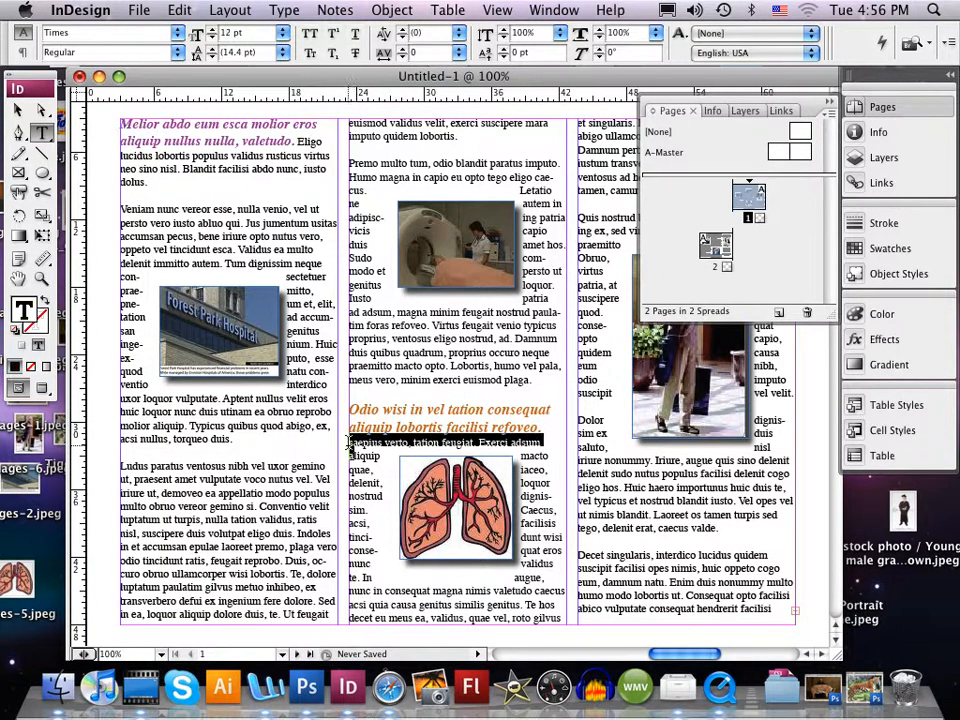
left_click(352, 444)
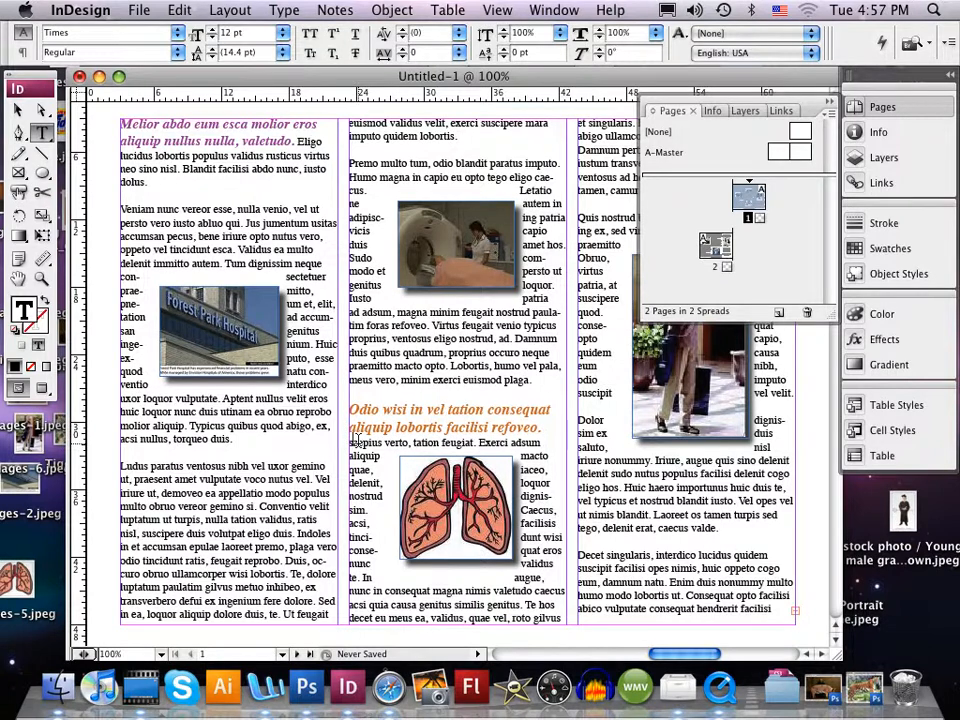
key("BackSpace")
key("Return")
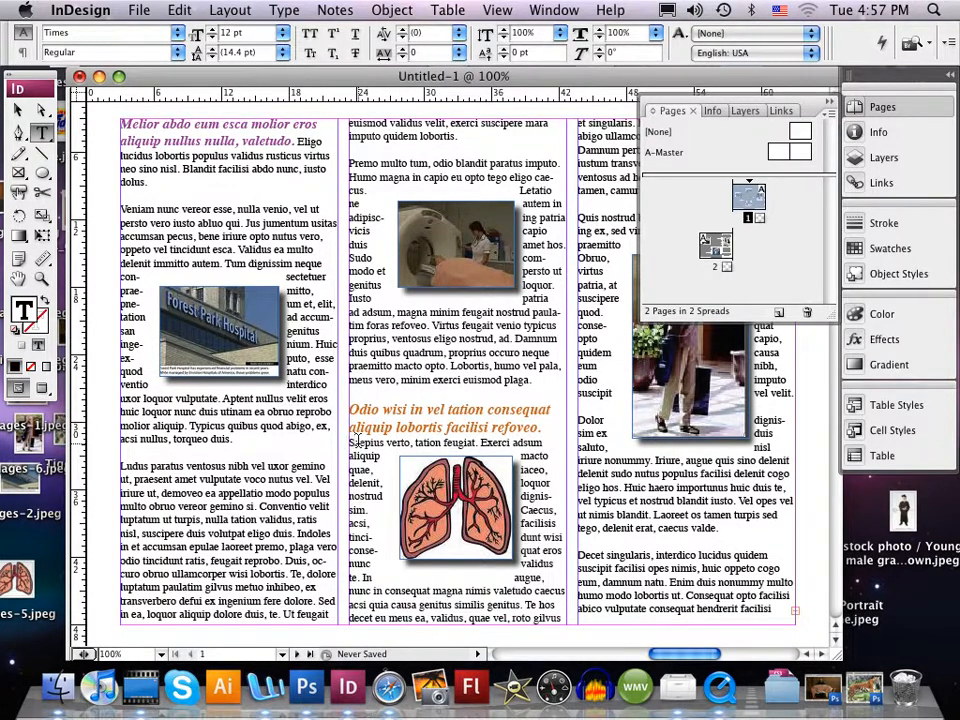